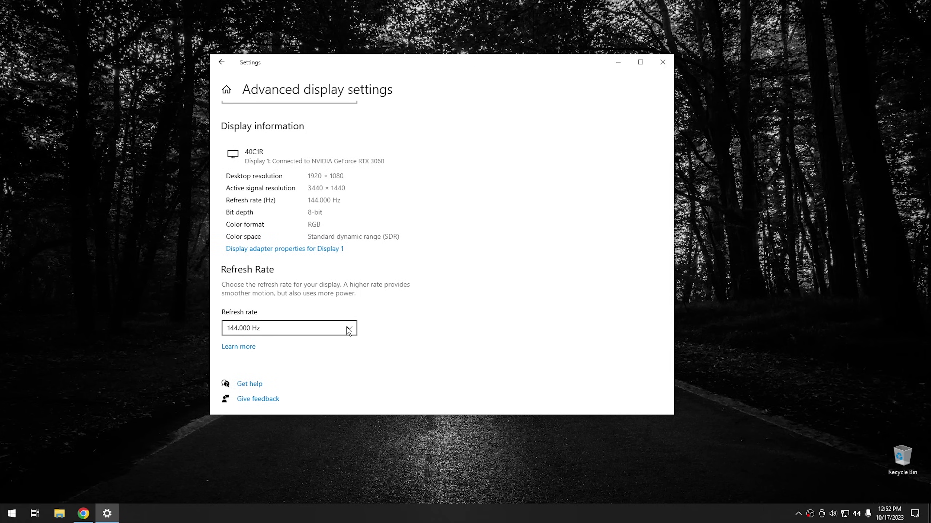
- Set the display's refresh rate to 60.000 Hz and keep the changed display settings
click(348, 329)
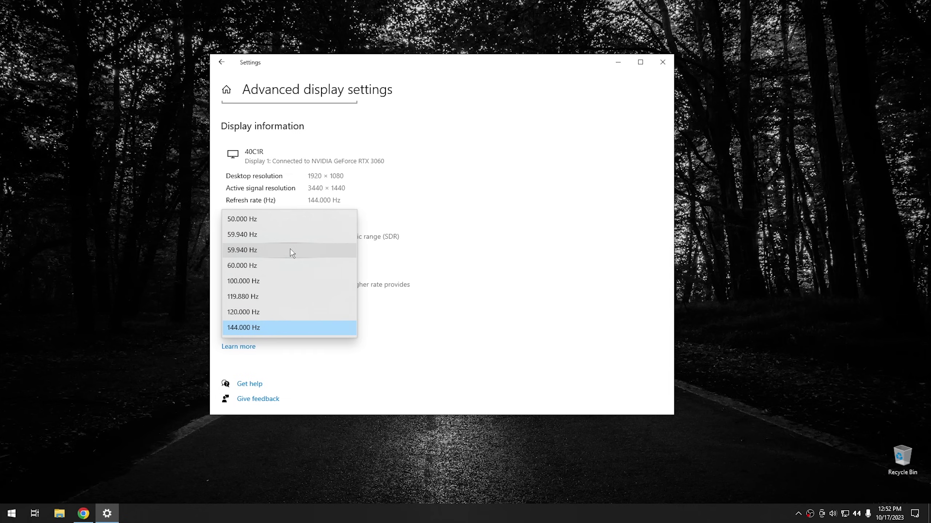
click(283, 266)
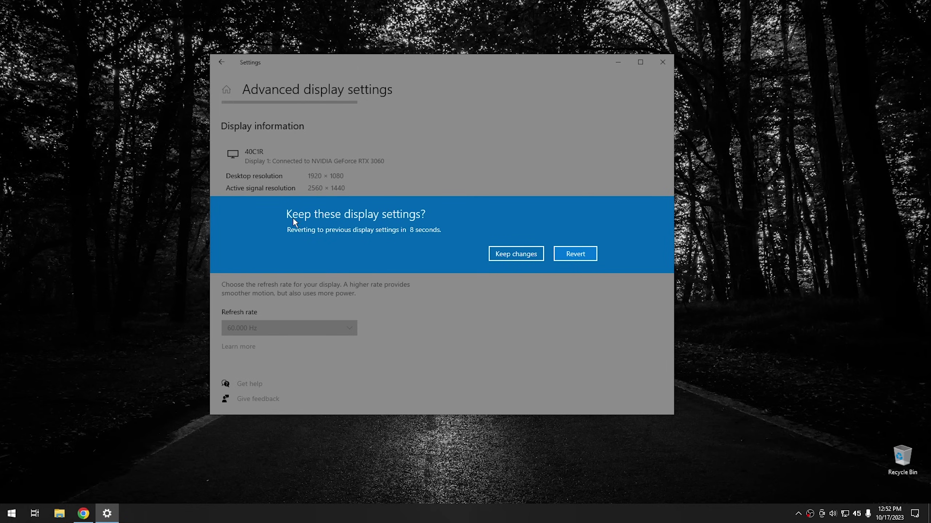
click(521, 255)
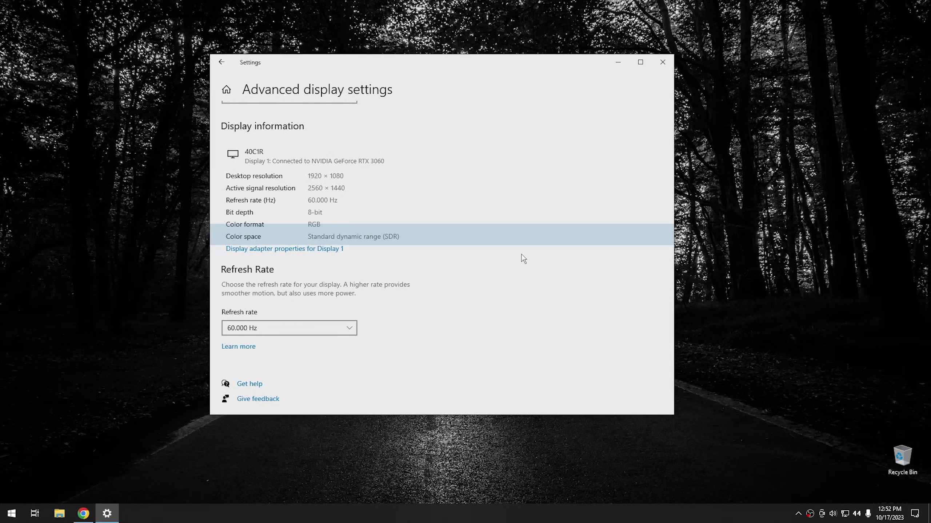
- Set the display's refresh rate to 144.000 Hz and keep the changed display settings
click(277, 328)
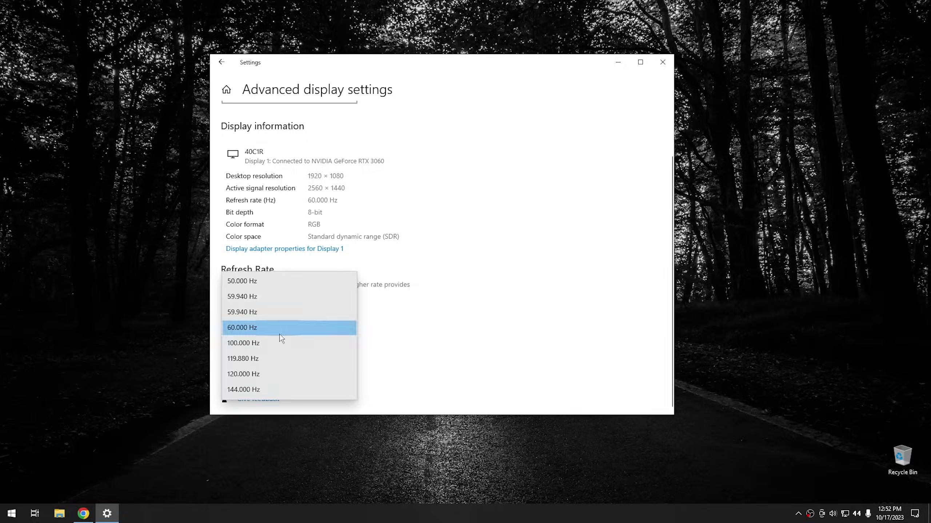
click(265, 393)
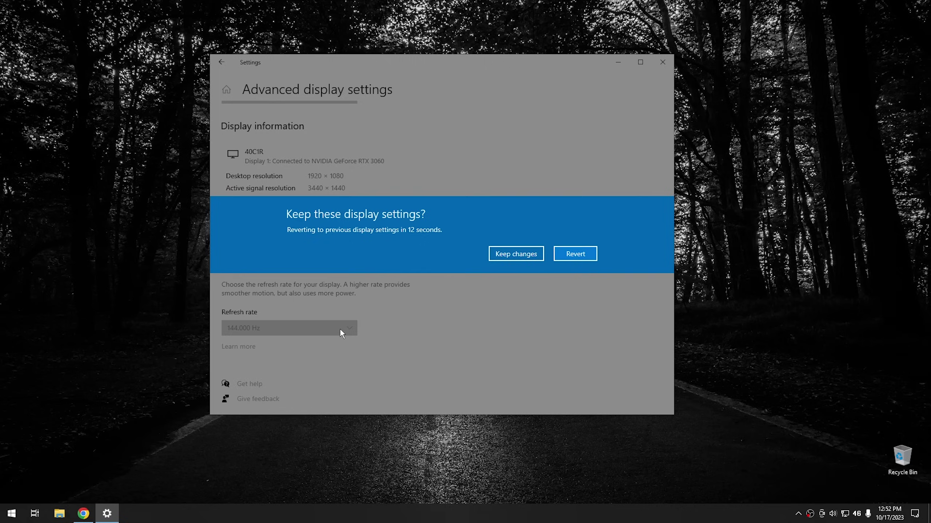
click(519, 253)
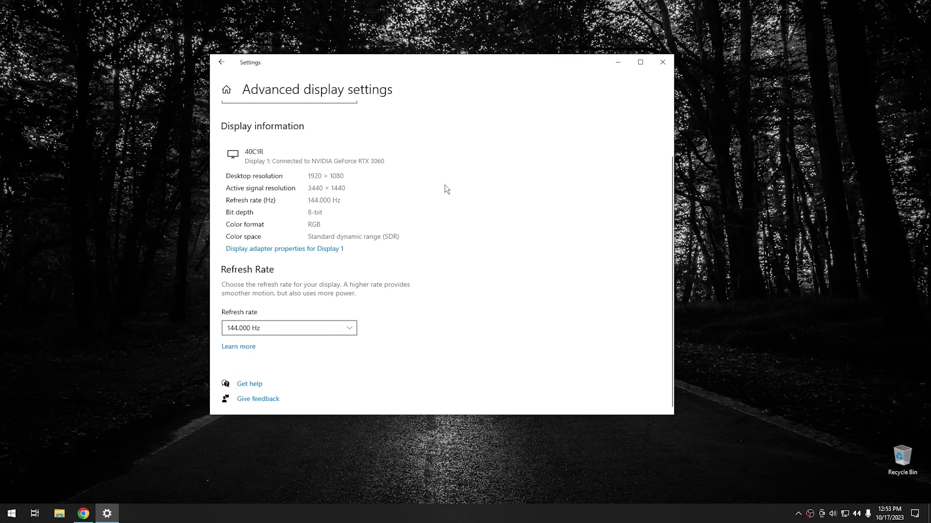
- Open the additional power settings from the Power & sleep page of the System settings
click(227, 91)
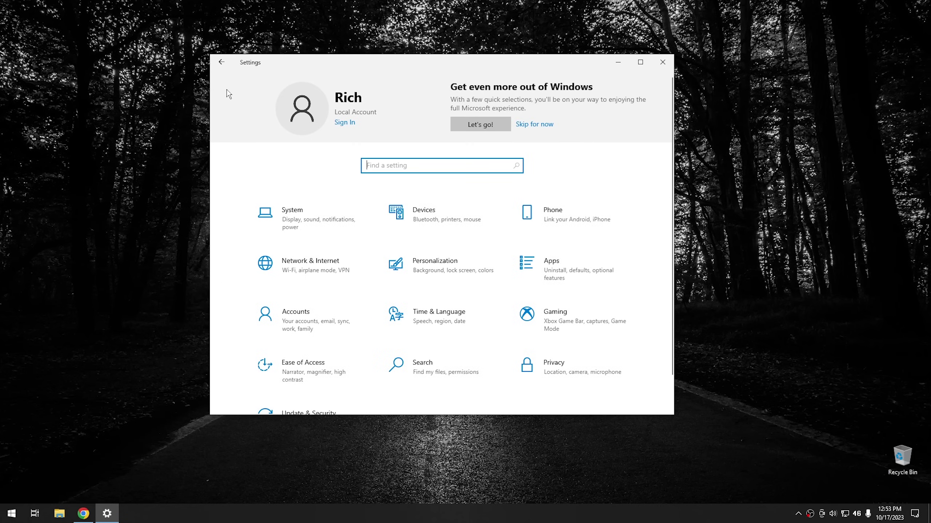
click(317, 216)
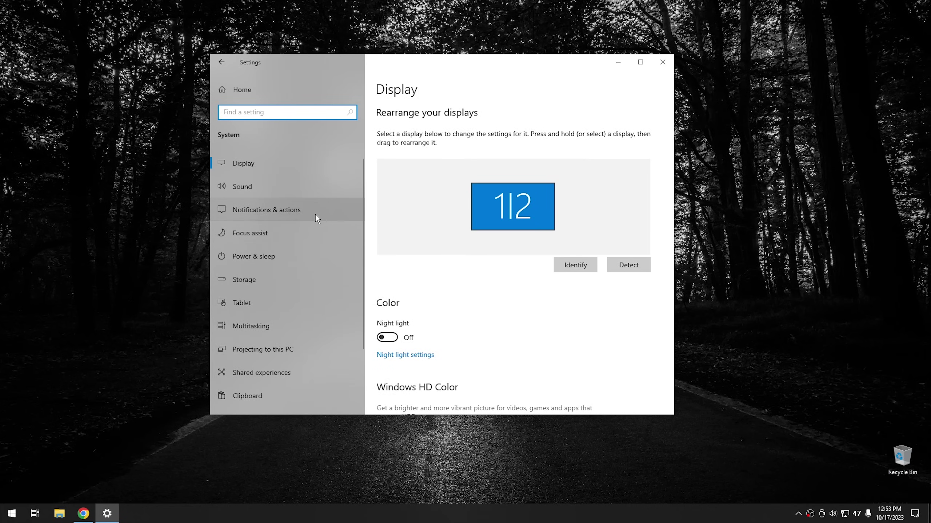
scroll(309, 249, down, 3)
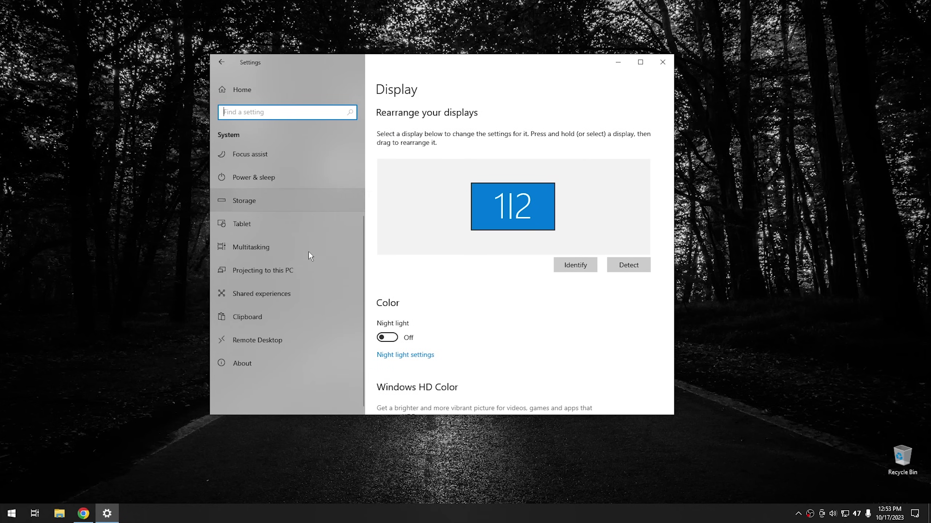
click(269, 177)
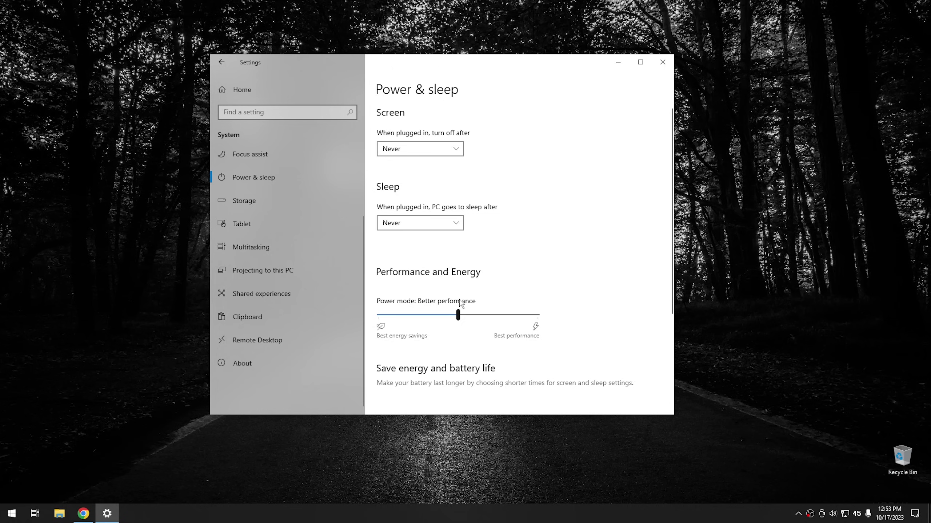
scroll(461, 286, down, 4)
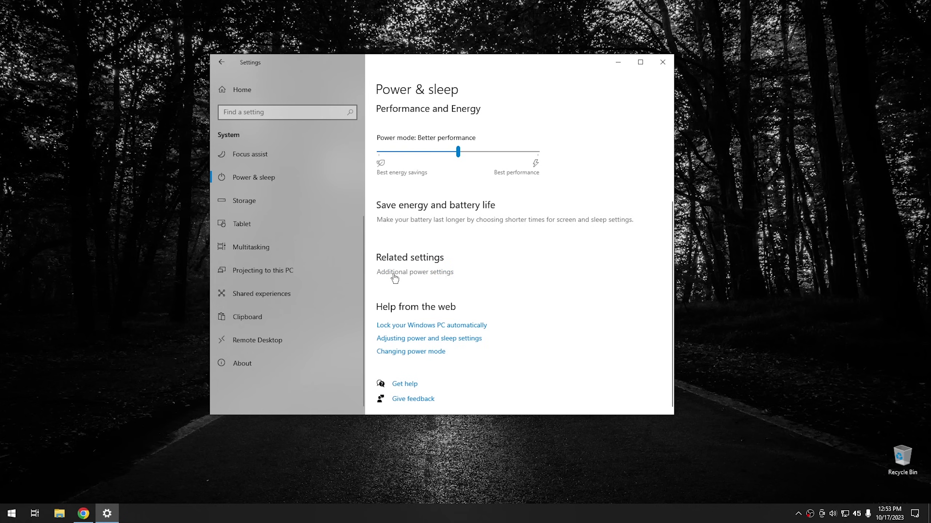
click(422, 273)
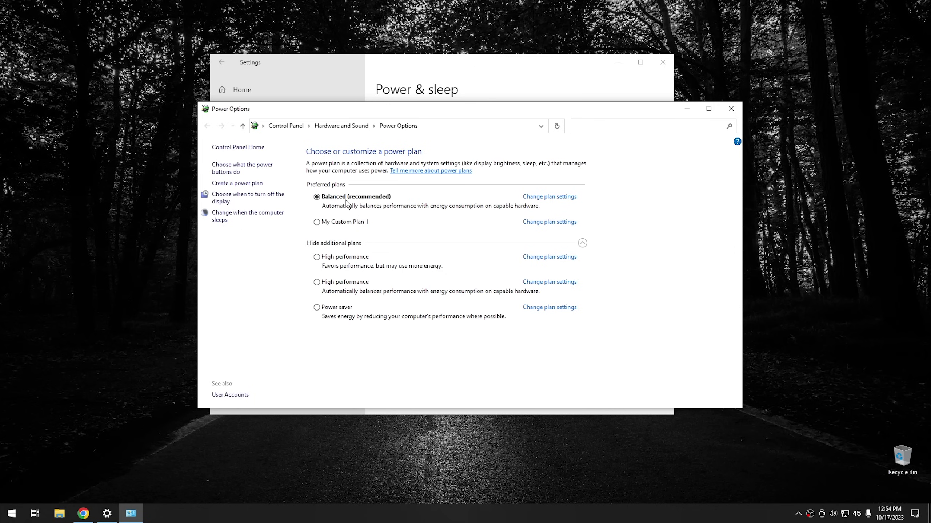
- Activate the High performance power plan that favors performance and close the Power Options window
click(337, 259)
click(247, 183)
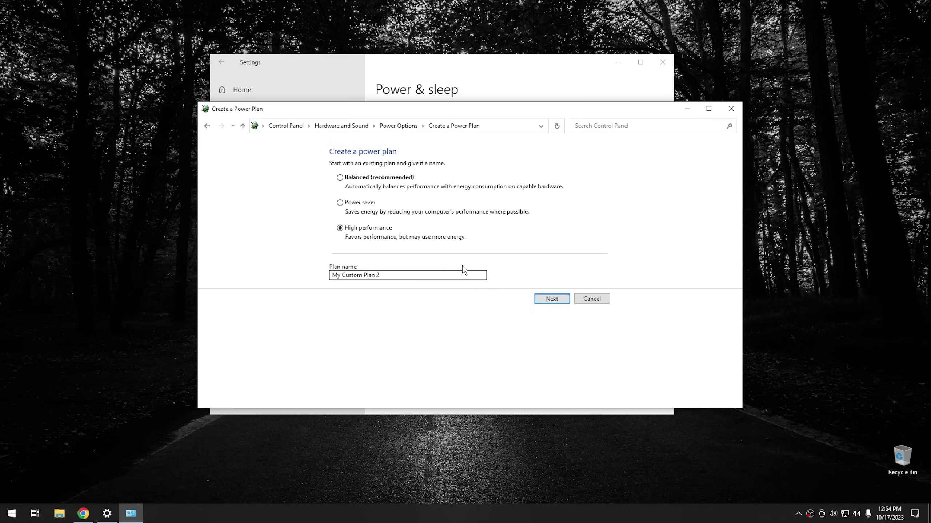
click(578, 298)
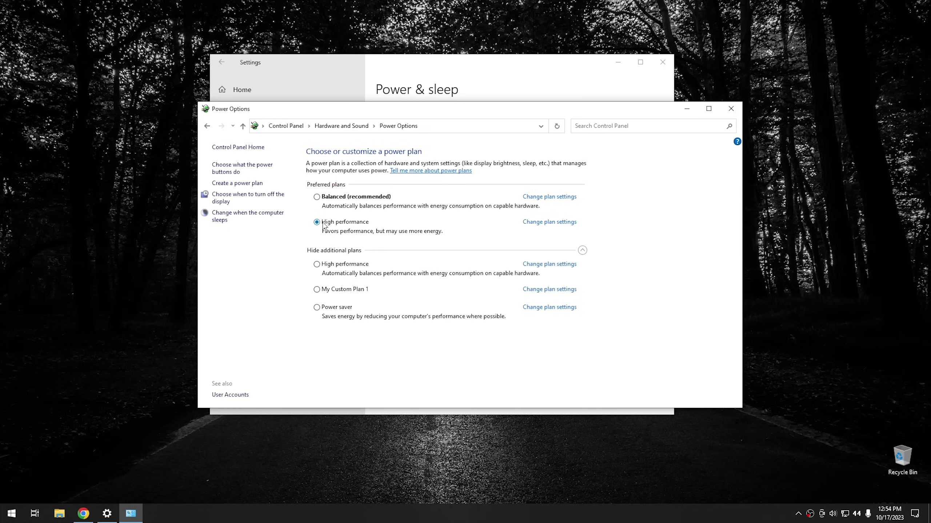
click(731, 109)
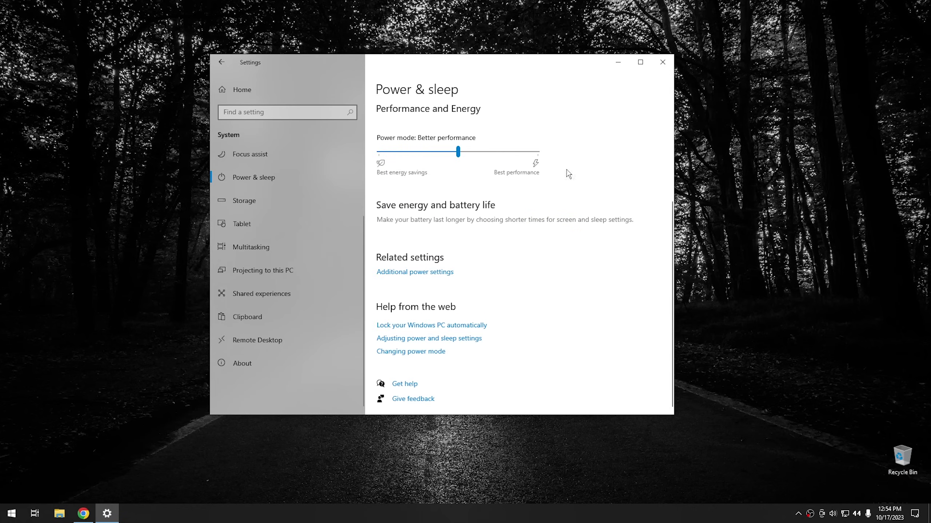
- Raise the power mode to Best performance on the Power & sleep page and close Settings
scroll(470, 235, up, 5)
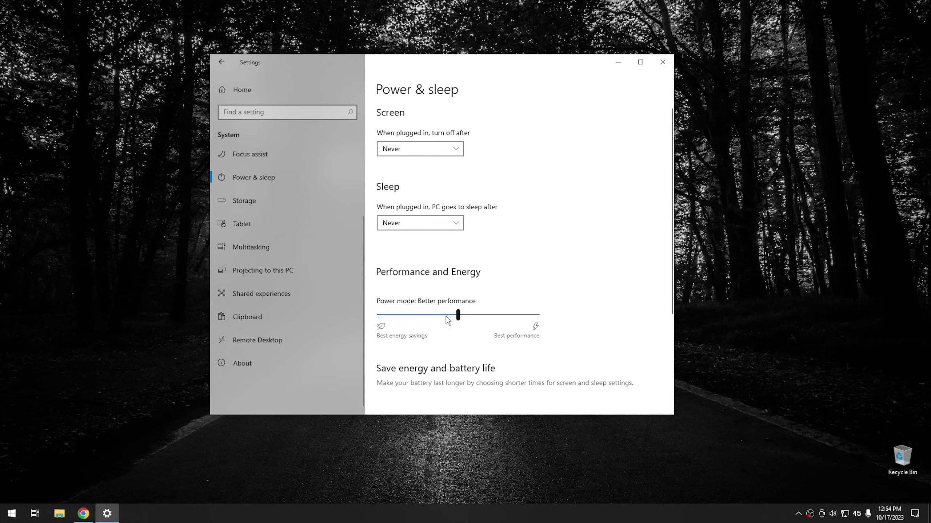
drag(458, 315, 654, 314)
click(662, 62)
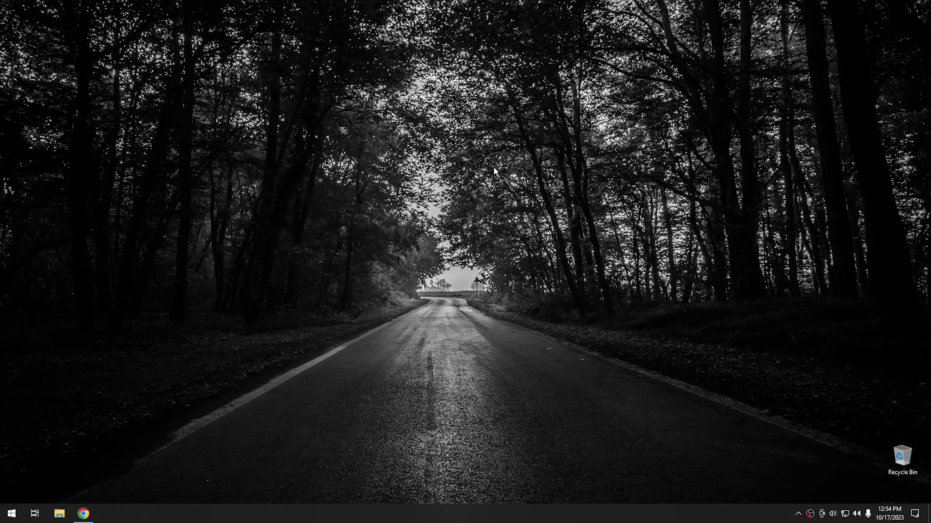
- Search for "task", launch Task Scheduler and move its window slightly on the desktop
click(11, 514)
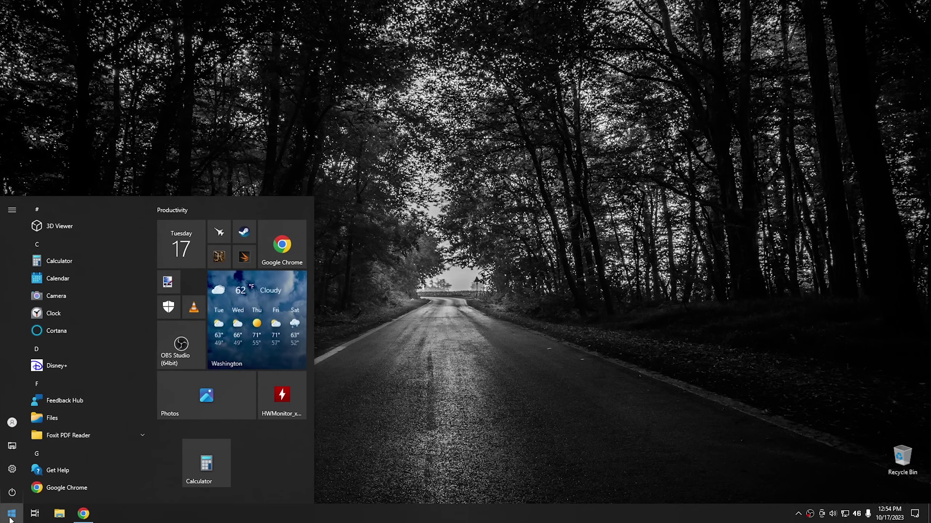
text(task)
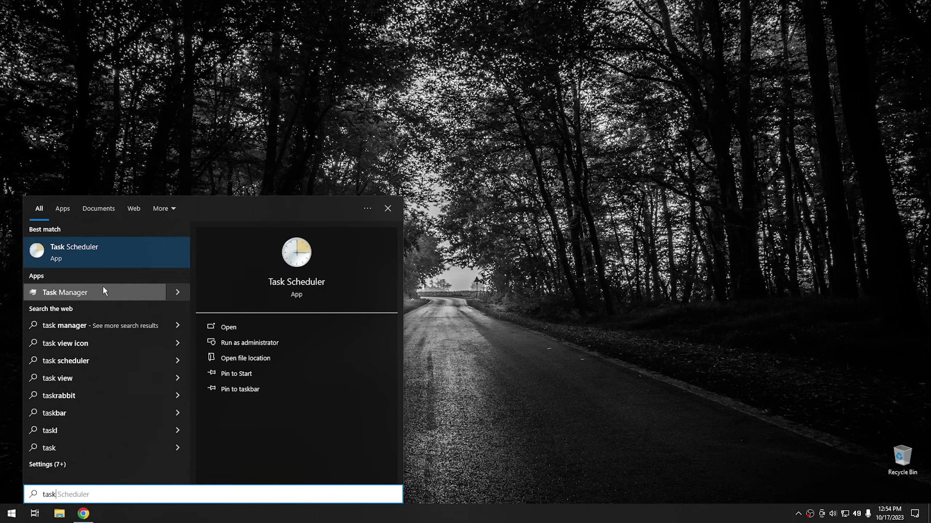
click(121, 258)
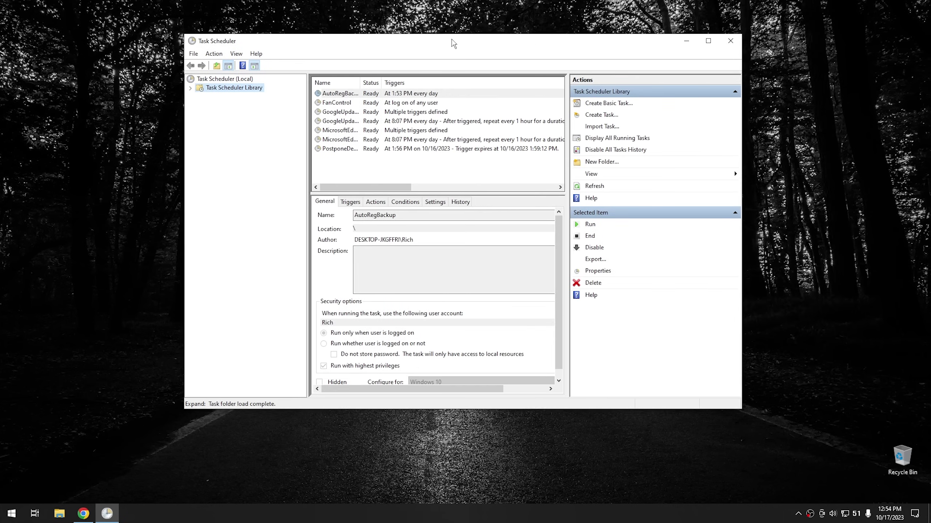
drag(454, 43, 443, 48)
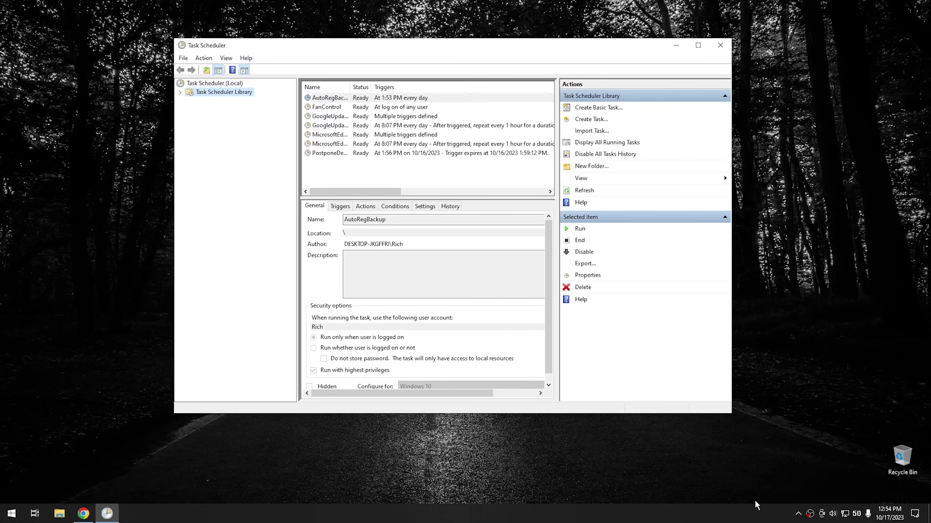
- View the Security at a glance overview in Windows Security and close that window
click(798, 515)
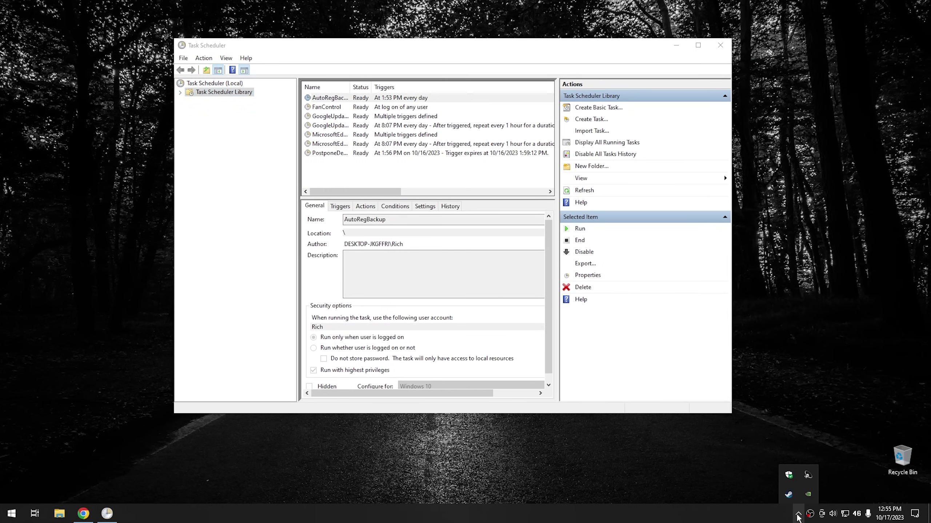
click(789, 475)
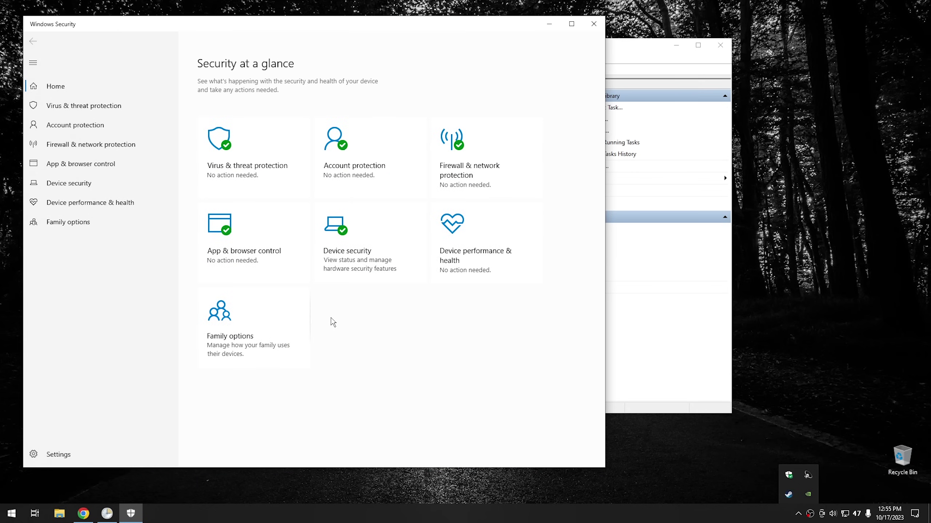
click(353, 323)
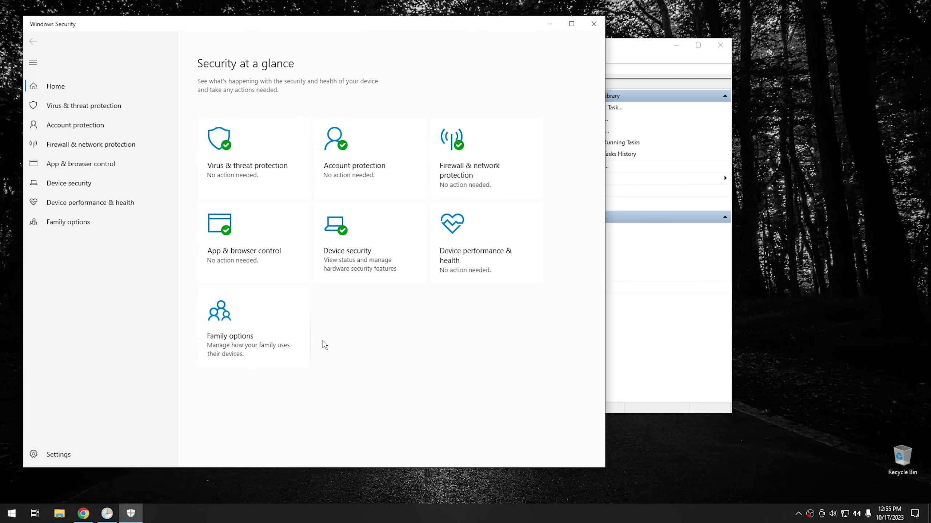
click(593, 24)
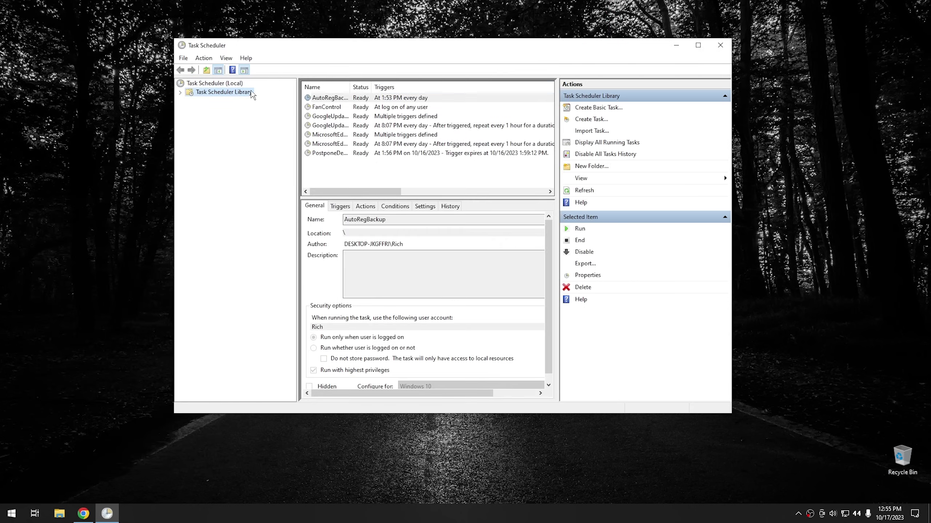
- Open the Windows Defender task folder under Microsoft > Windows in the Task Scheduler Library
click(181, 94)
click(189, 102)
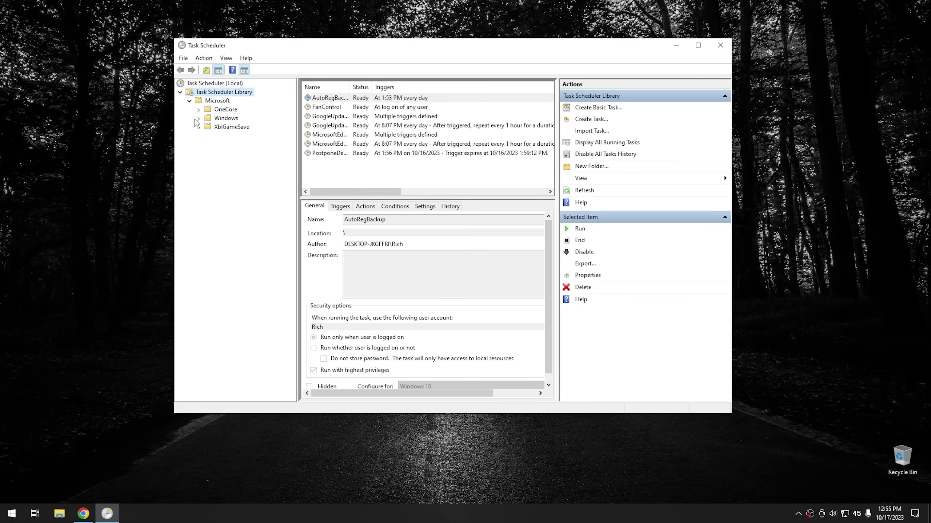
click(198, 119)
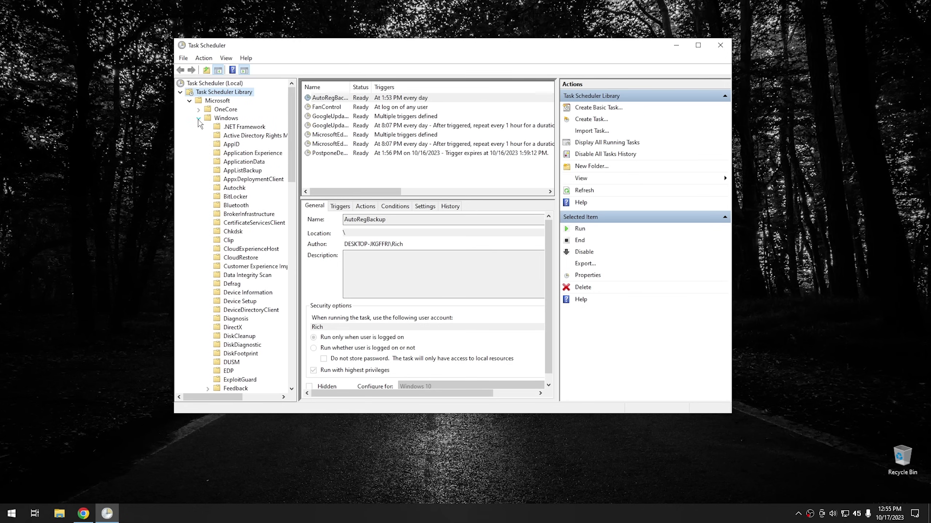
scroll(250, 252, down, 12)
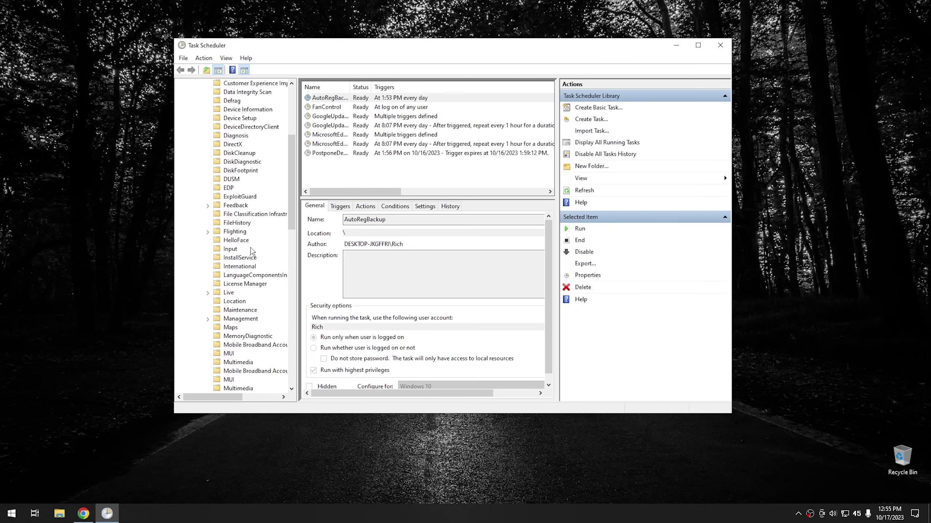
scroll(251, 252, down, 11)
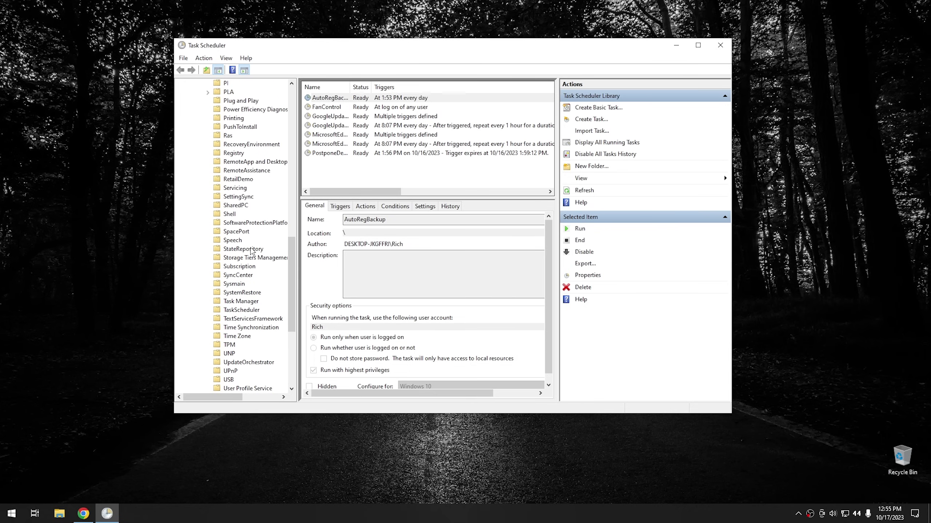
scroll(251, 251, down, 2)
click(252, 276)
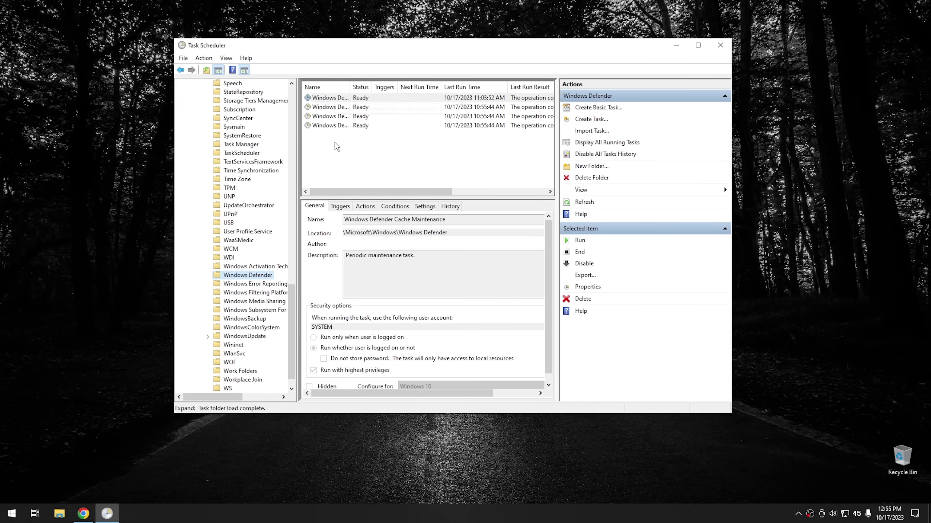
- Widen the task name column and set Windows Defender Scheduled Scan to start only if the computer is idle for 10 minutes
drag(350, 87, 431, 87)
click(402, 98)
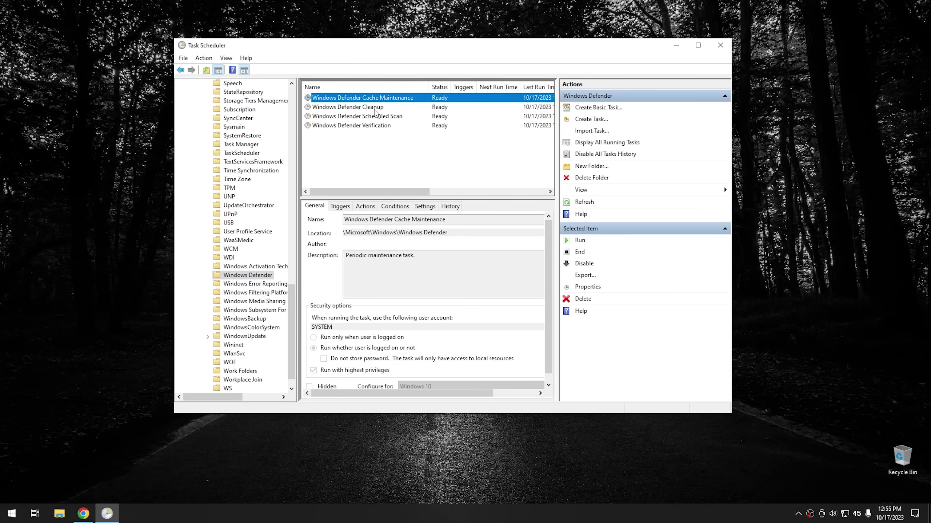
click(353, 117)
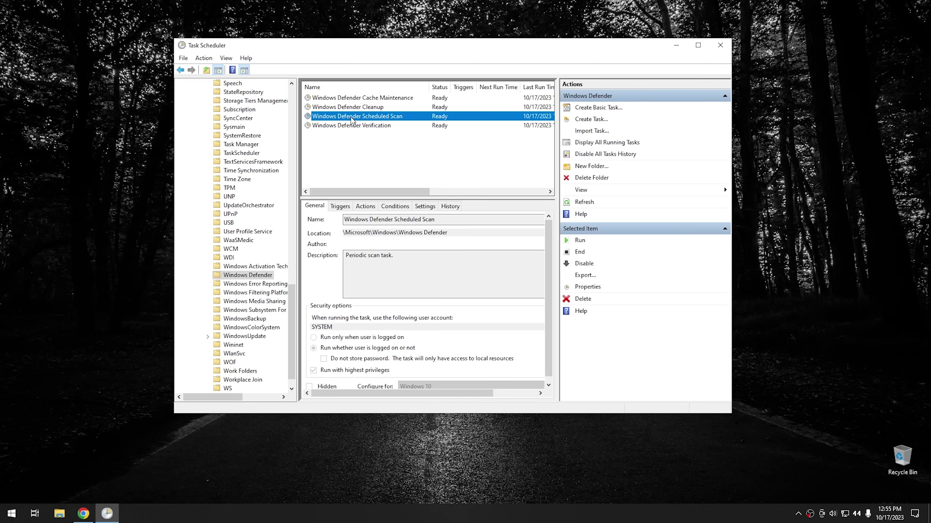
double_click(351, 119)
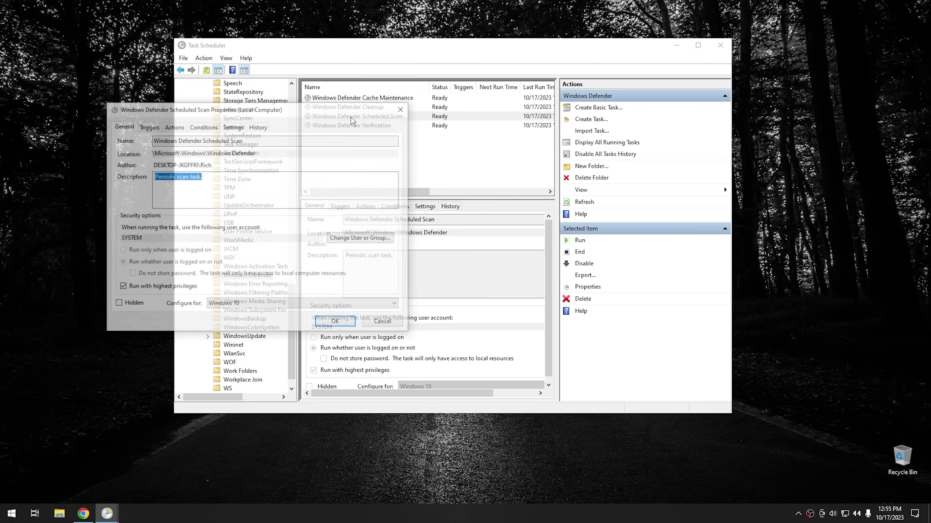
click(201, 128)
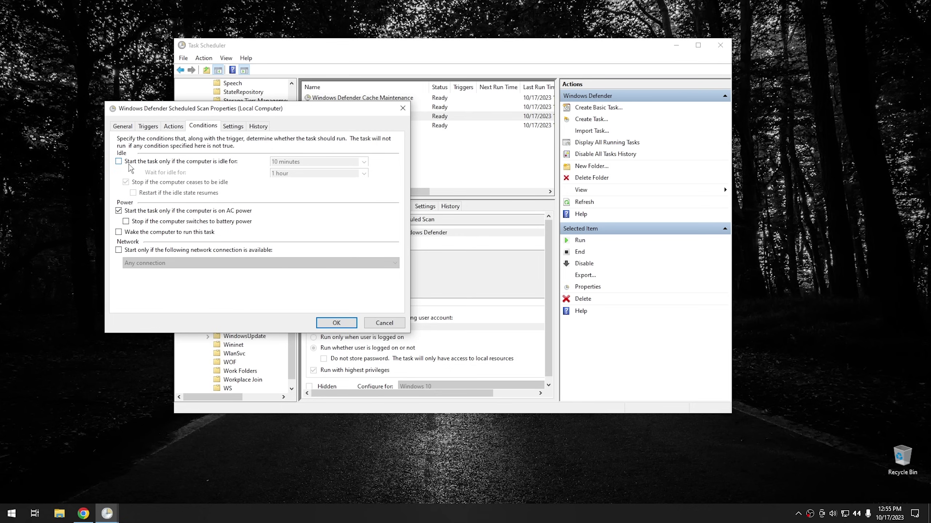
click(202, 163)
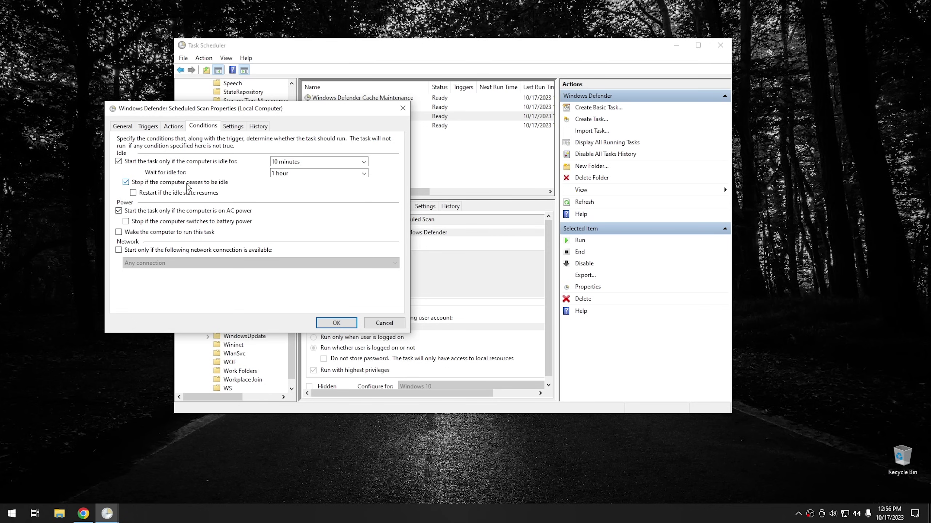
click(337, 323)
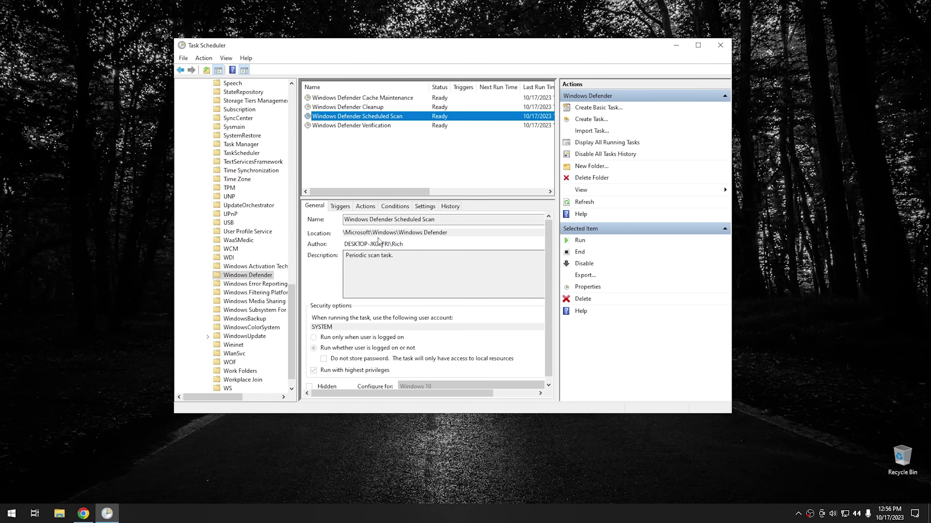
- Set Windows Defender Cache Maintenance to start only if the computer is idle for 10 minutes
double_click(367, 98)
click(215, 139)
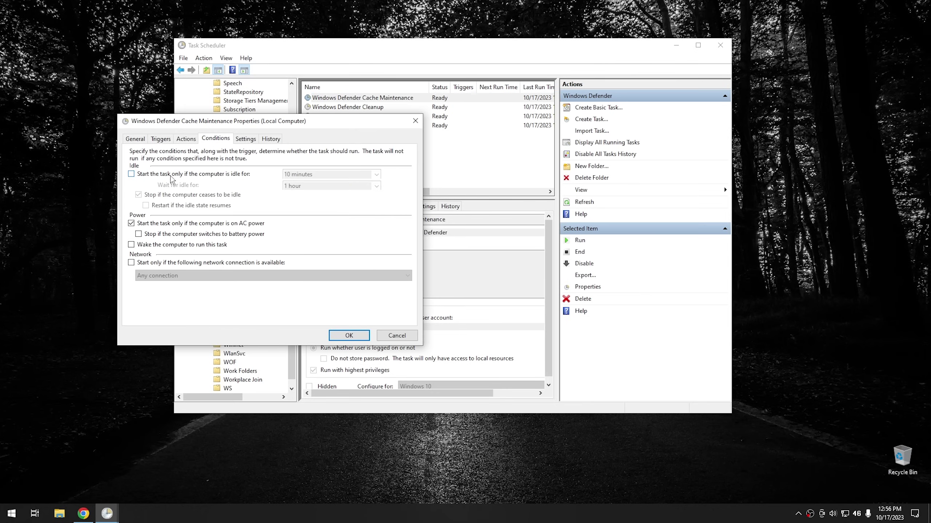
click(171, 173)
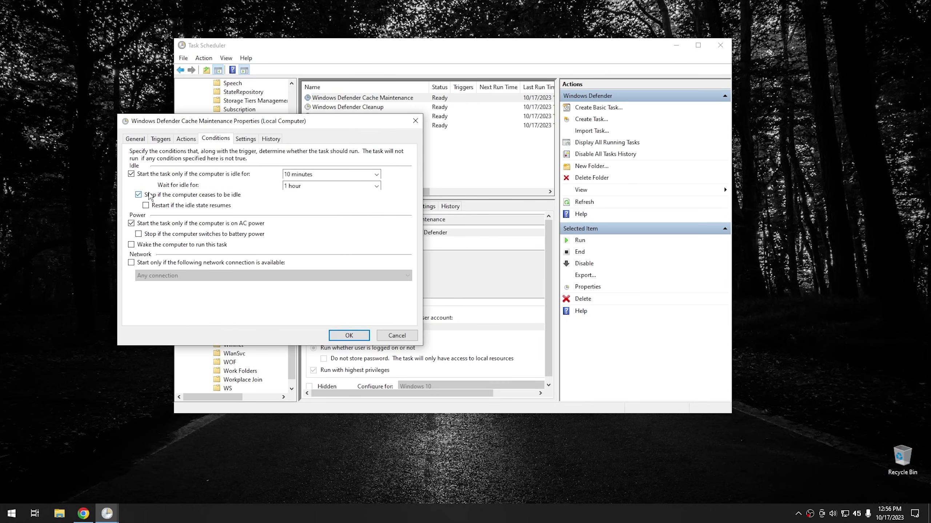
click(361, 335)
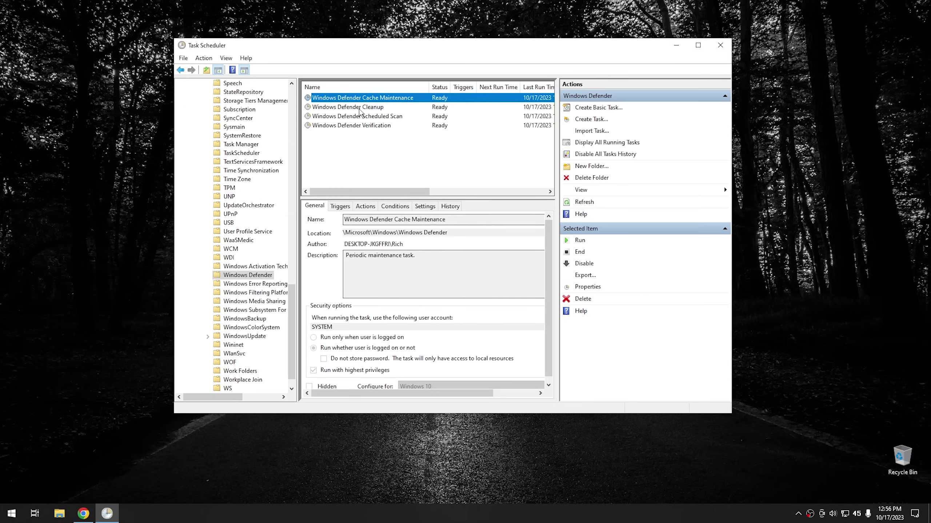
- Set the Windows Defender Cleanup and Windows Defender Verification tasks to start only if the computer is idle for 10 minutes
click(359, 107)
double_click(359, 110)
click(115, 38)
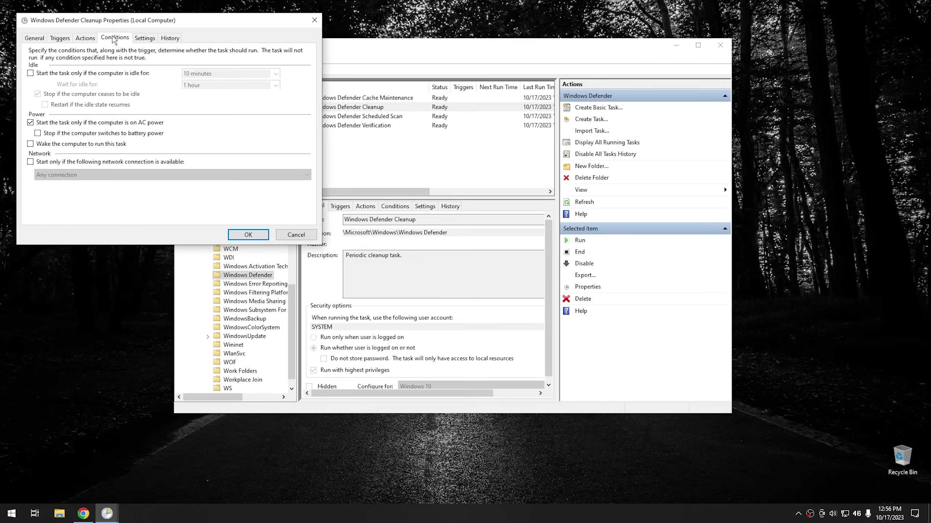
click(61, 73)
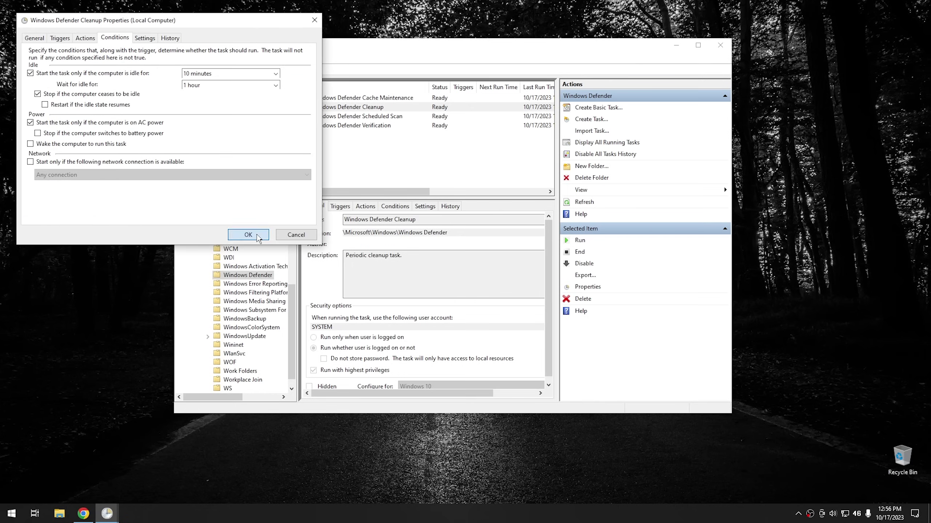
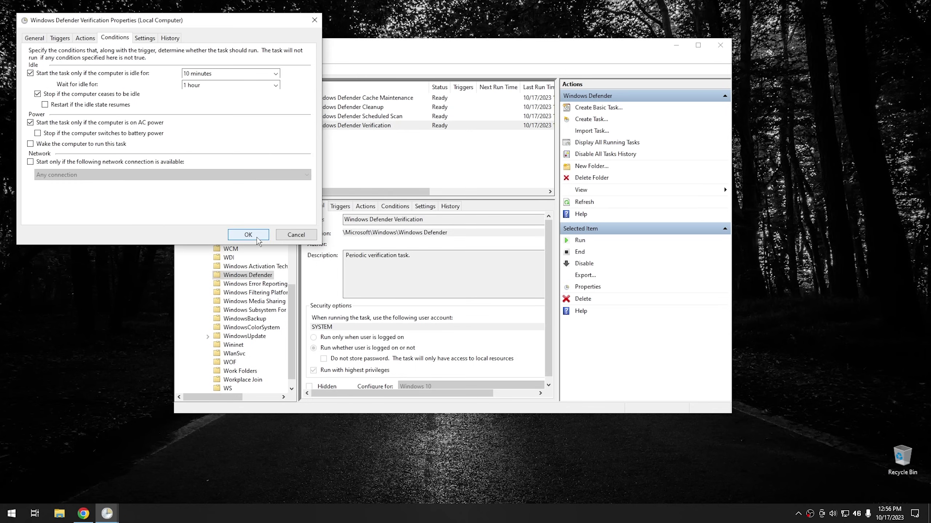
click(248, 235)
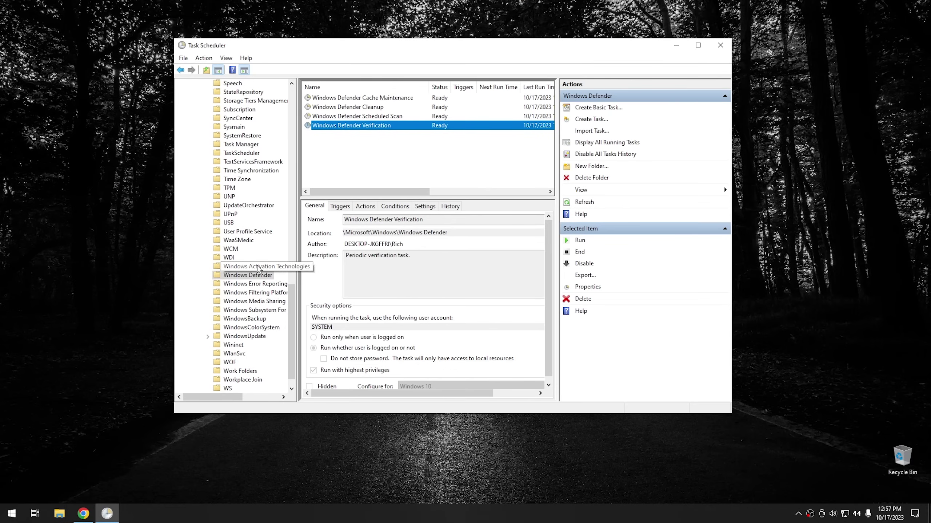
- Open the Application Experience task folder, widen its name column and disable the MareBackup task
scroll(260, 265, up, 15)
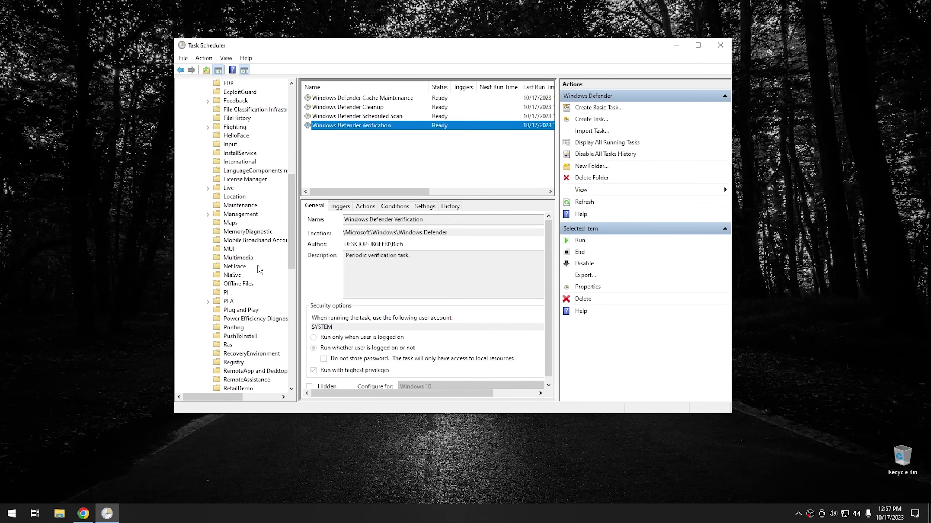
scroll(261, 270, up, 11)
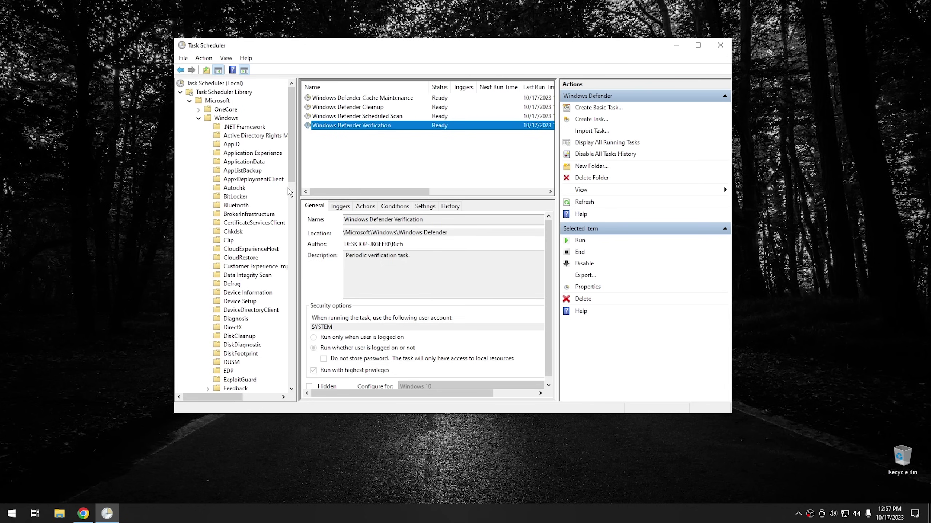
click(245, 154)
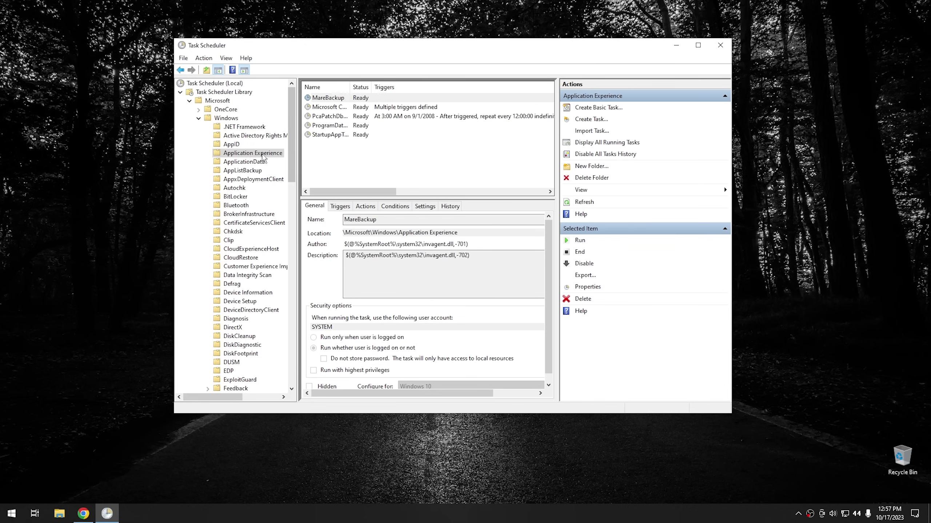
click(332, 99)
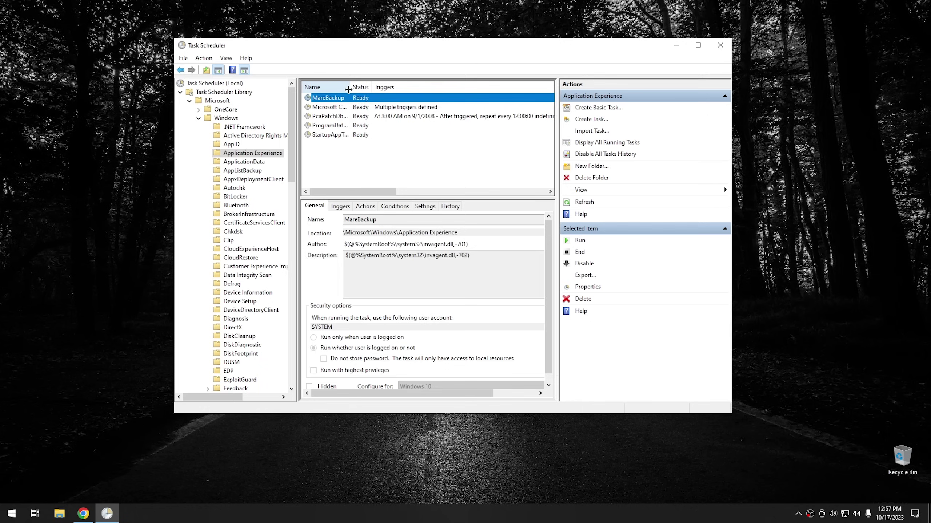
drag(350, 87, 419, 87)
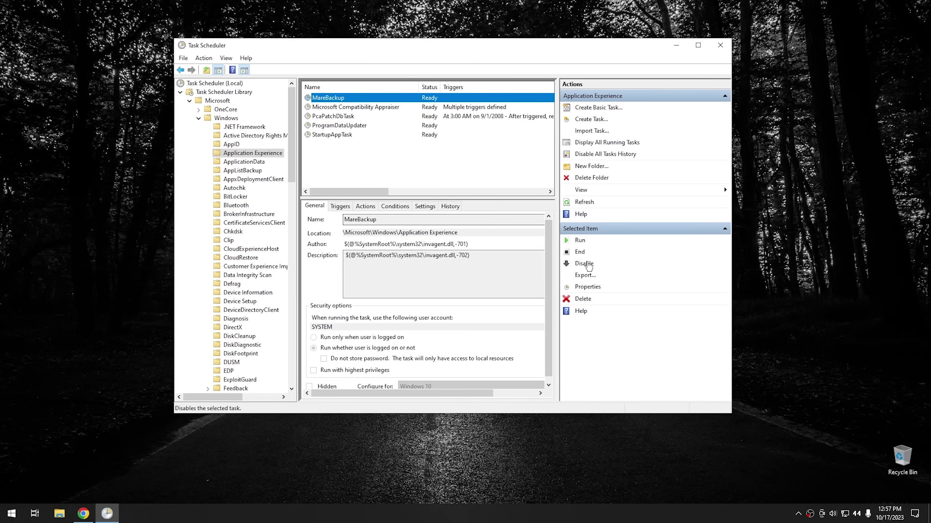
click(585, 264)
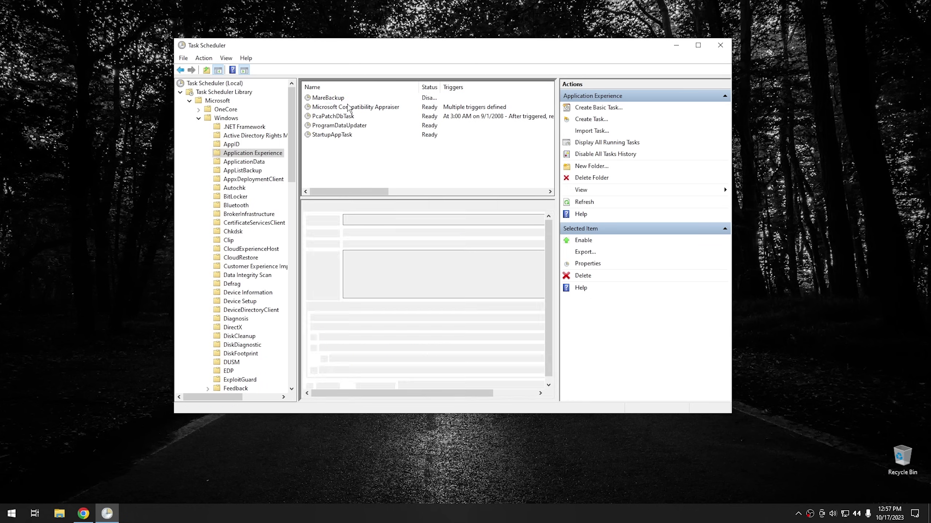
- Disable the Microsoft Compatibility Appraiser, PcaPatchDbTask, ProgramDataUpdater and StartupAppTask tasks in the Application Experience folder
click(585, 262)
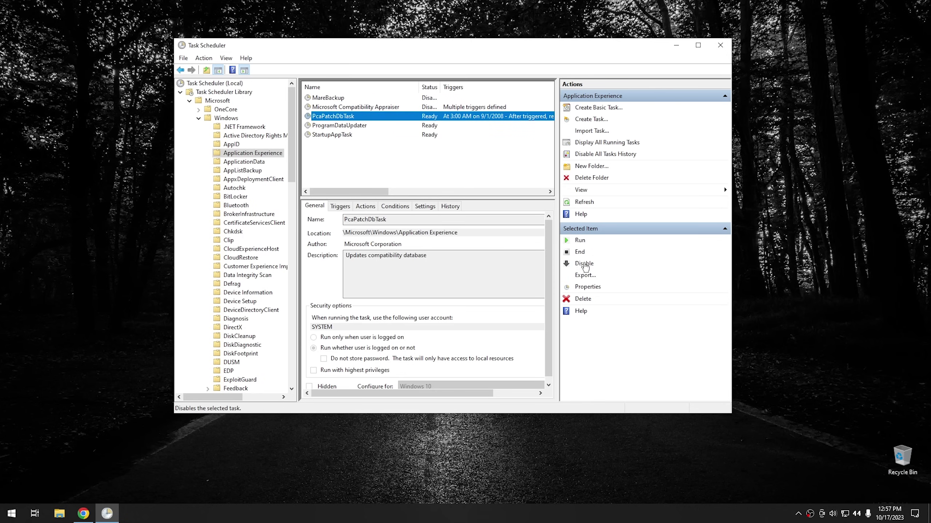
click(585, 263)
click(343, 126)
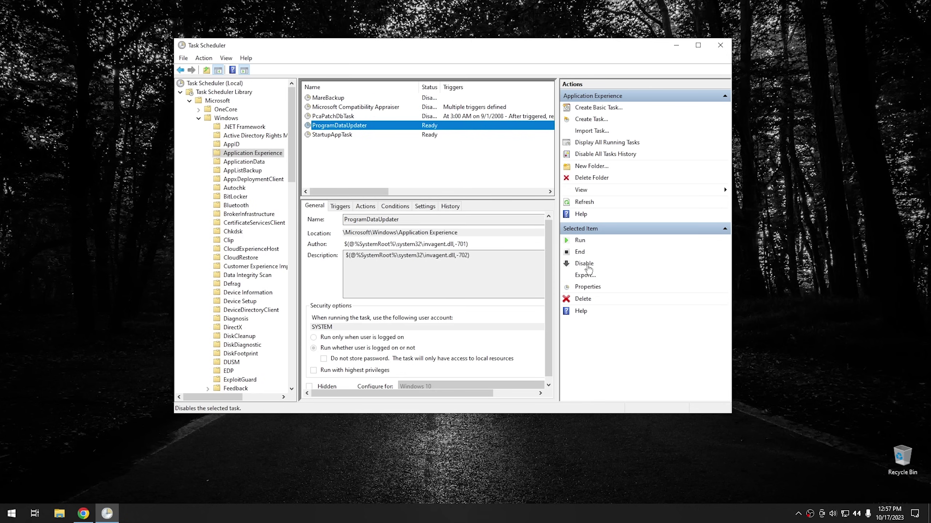
click(586, 264)
click(331, 135)
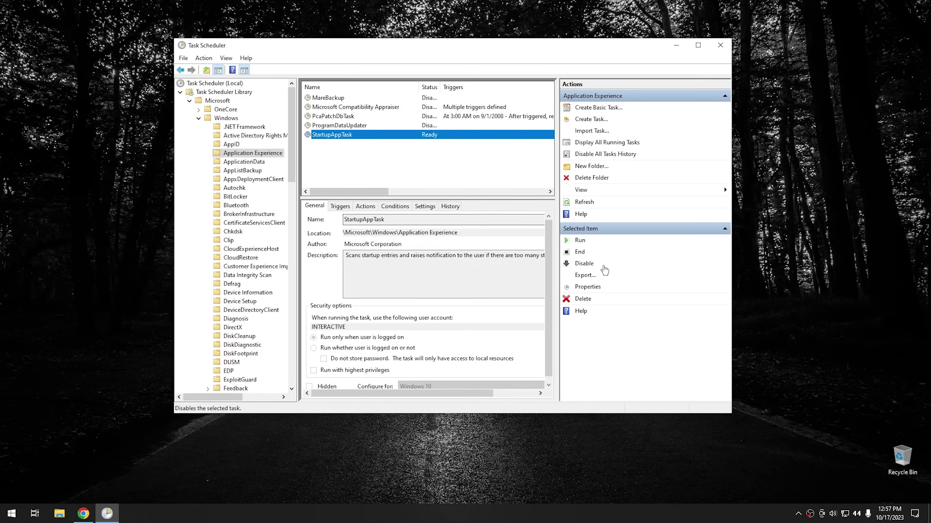
click(587, 264)
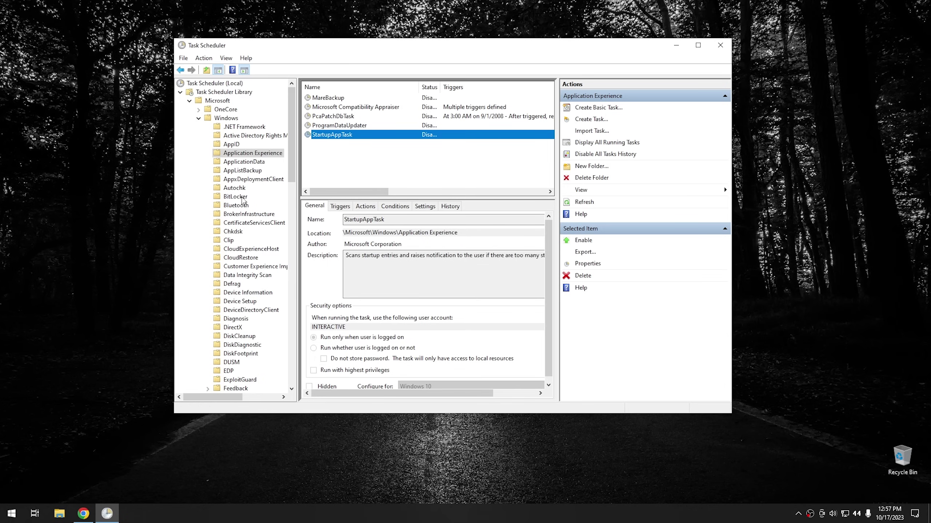
- Disable the Consolidator and UsbCeip tasks in the Customer Experience Improvement Program folder and close Task Scheduler
click(252, 268)
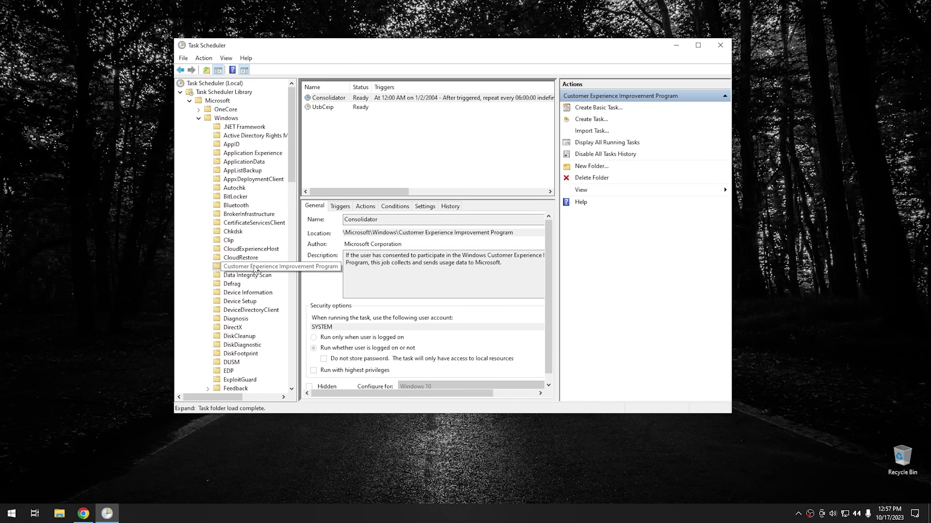
click(328, 99)
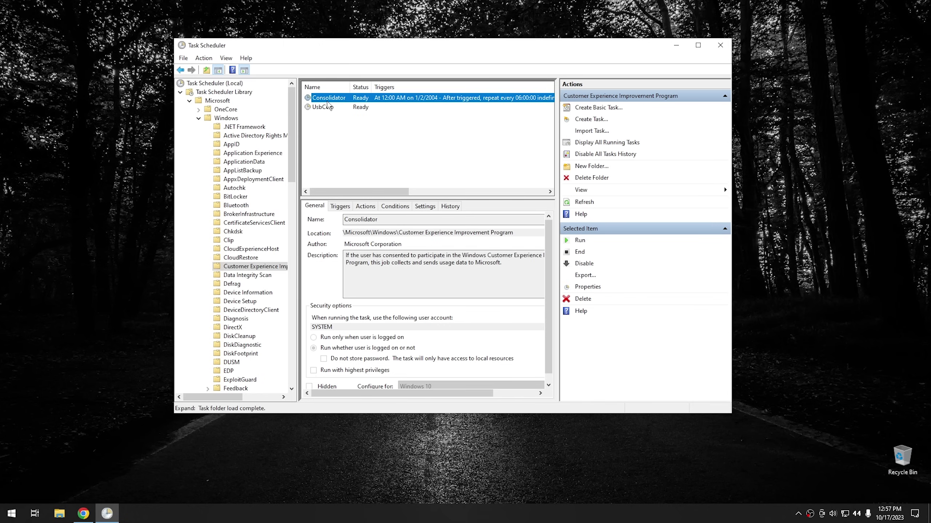
click(583, 264)
click(335, 108)
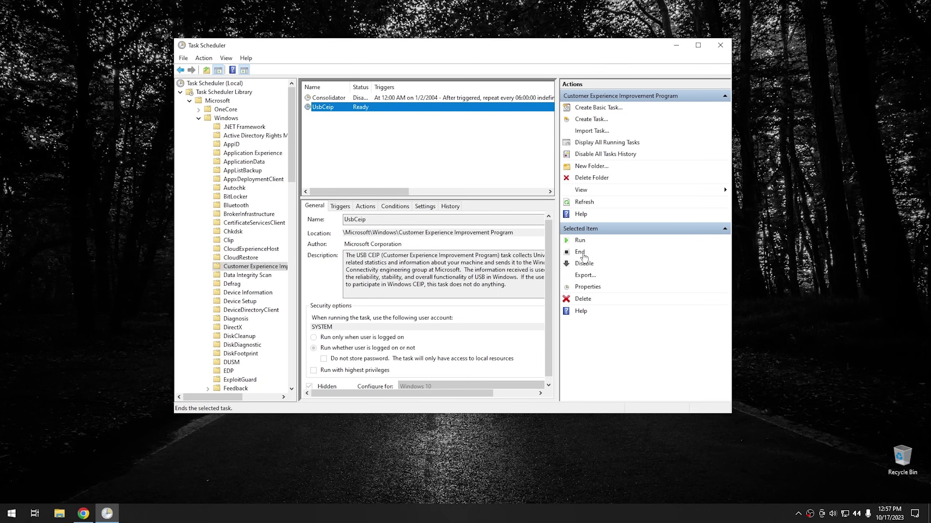
click(585, 265)
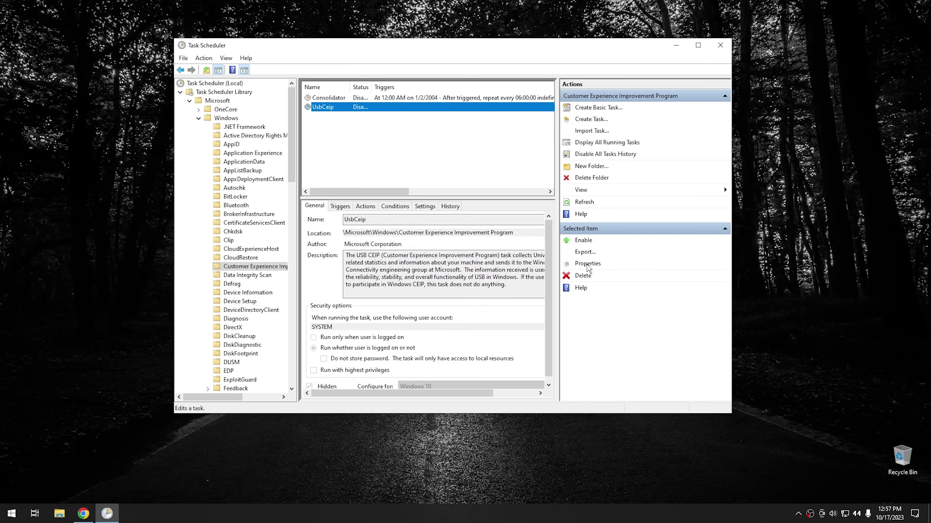
click(720, 45)
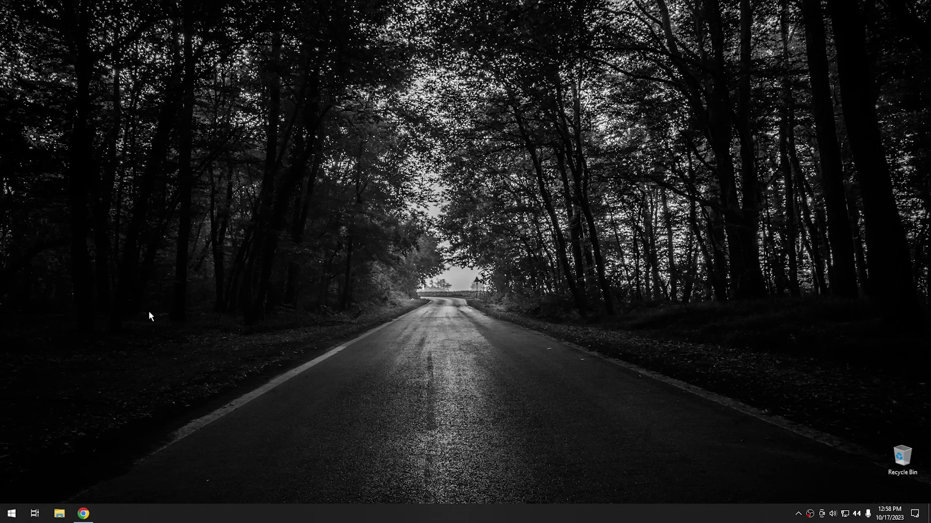
- Search for "serv", launch Services and reposition its window, keeping the service list in the Standard view
click(11, 516)
text(serv)
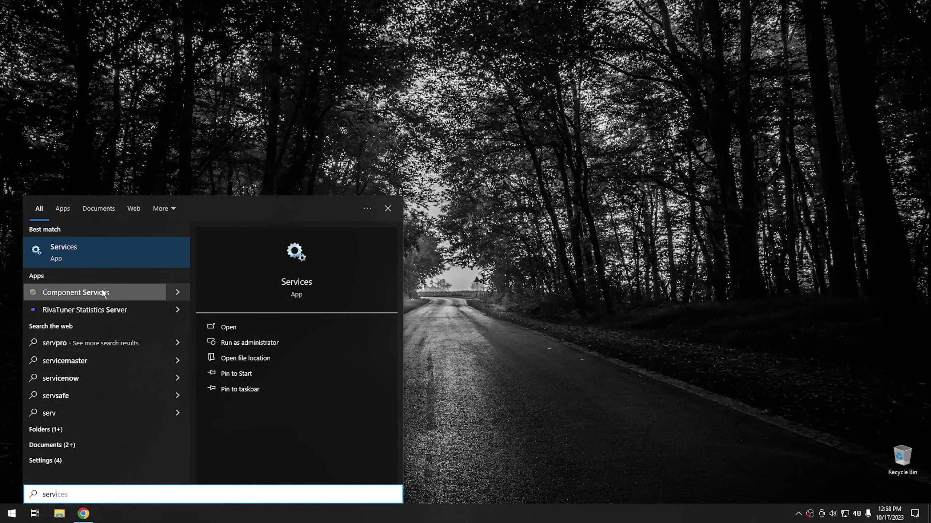
click(108, 259)
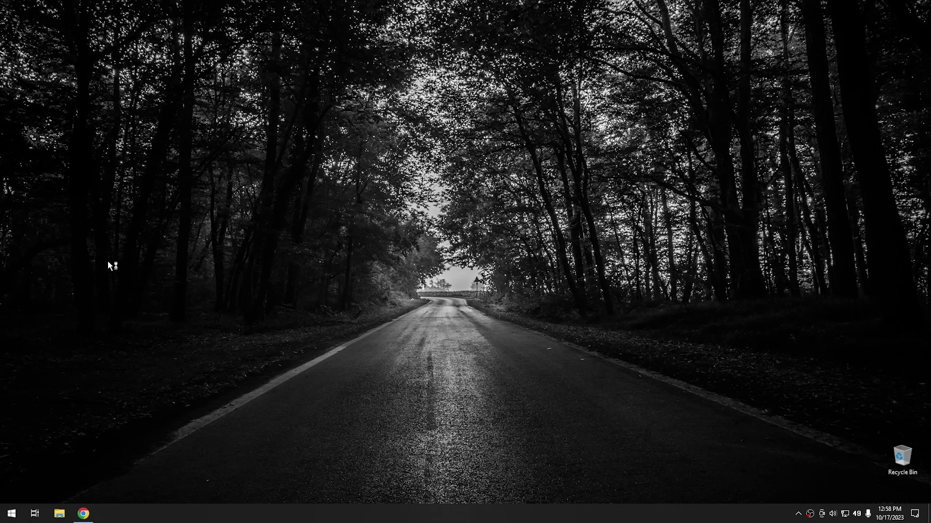
drag(692, 220, 362, 93)
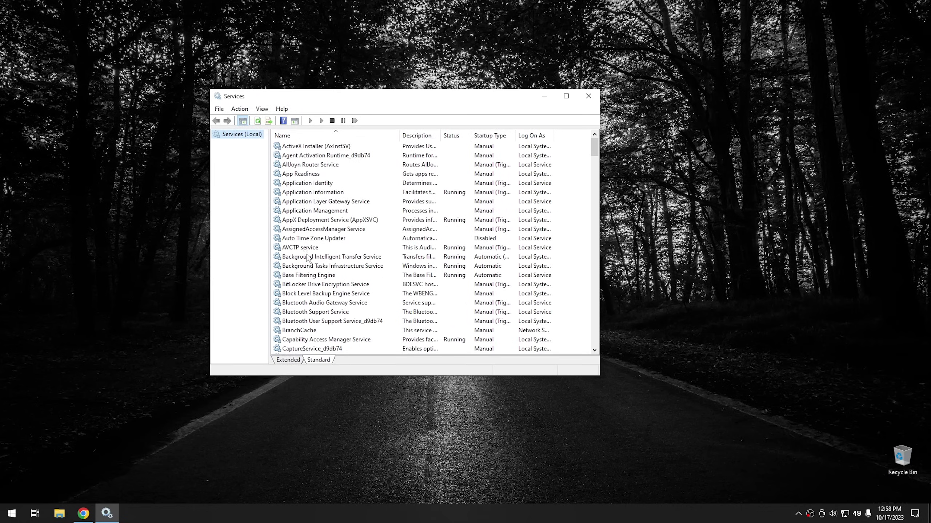
click(288, 360)
click(324, 361)
- Set the Connected User Experiences and Telemetry service's startup type to Disabled, stop the service and accept the changes
scroll(324, 251, down, 3)
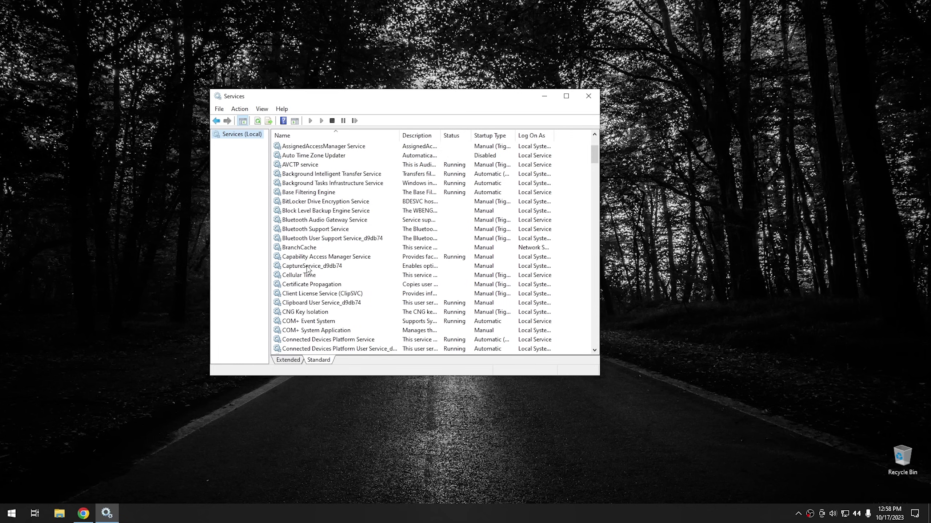
scroll(310, 272, down, 1)
click(327, 332)
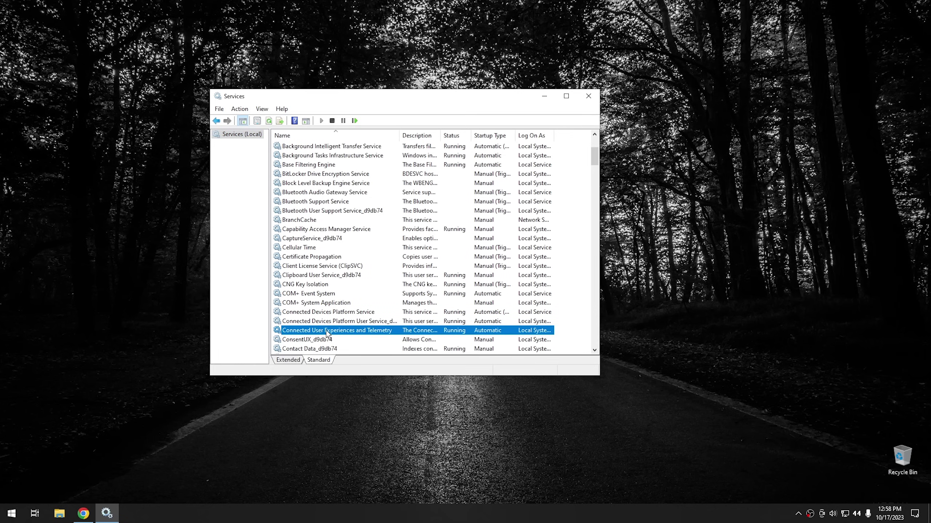
double_click(341, 332)
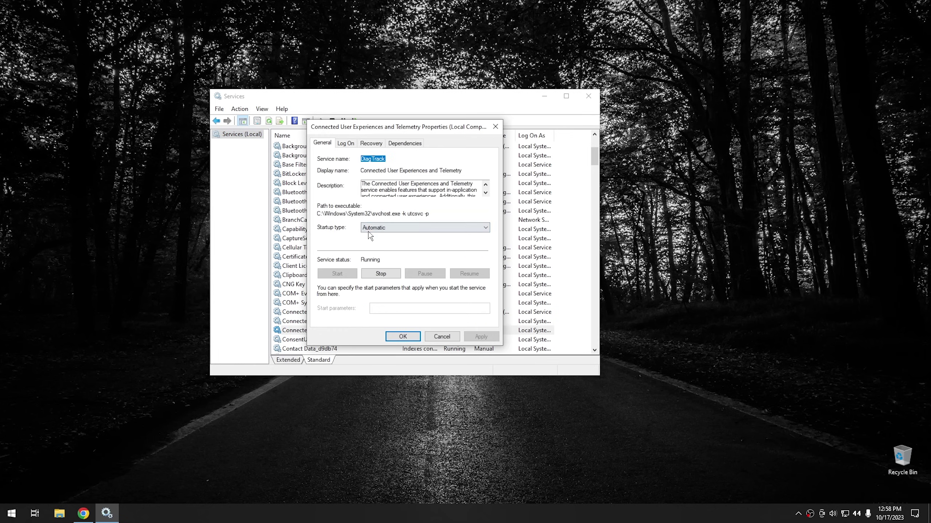
click(379, 228)
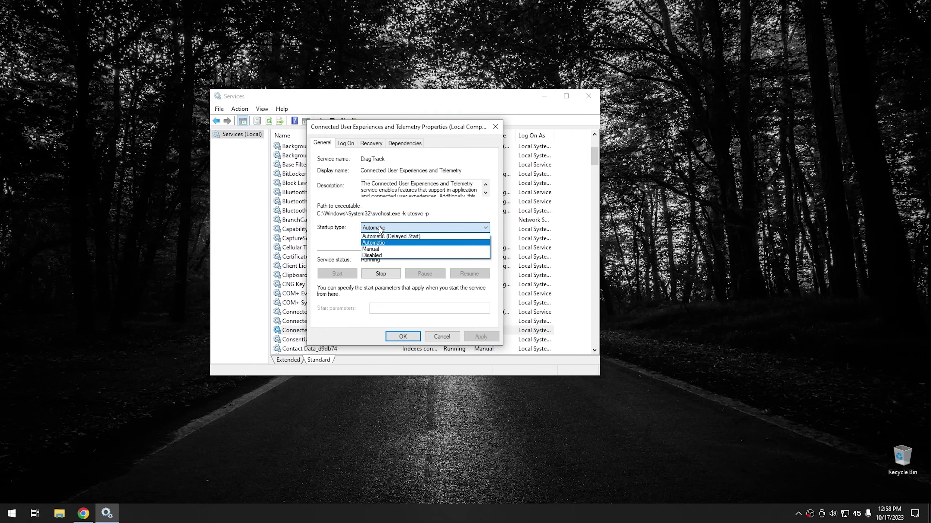
click(381, 255)
click(380, 274)
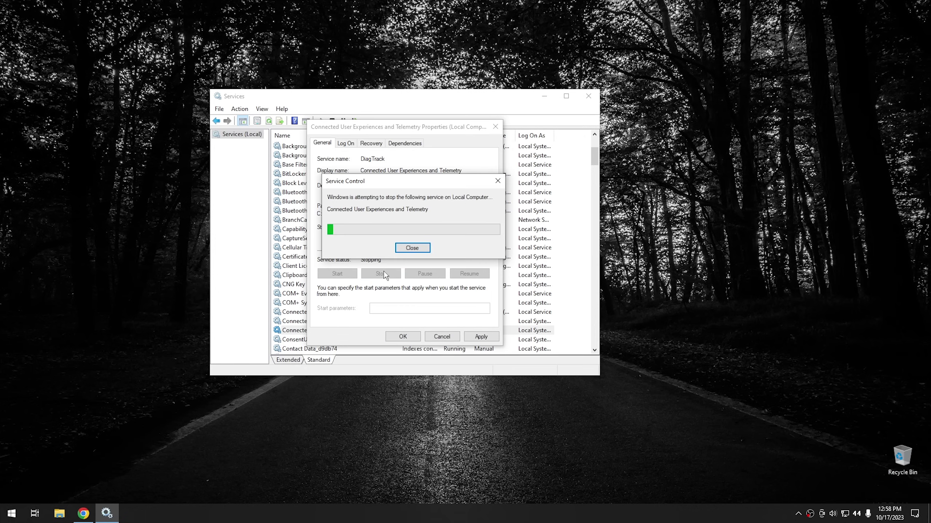
click(396, 337)
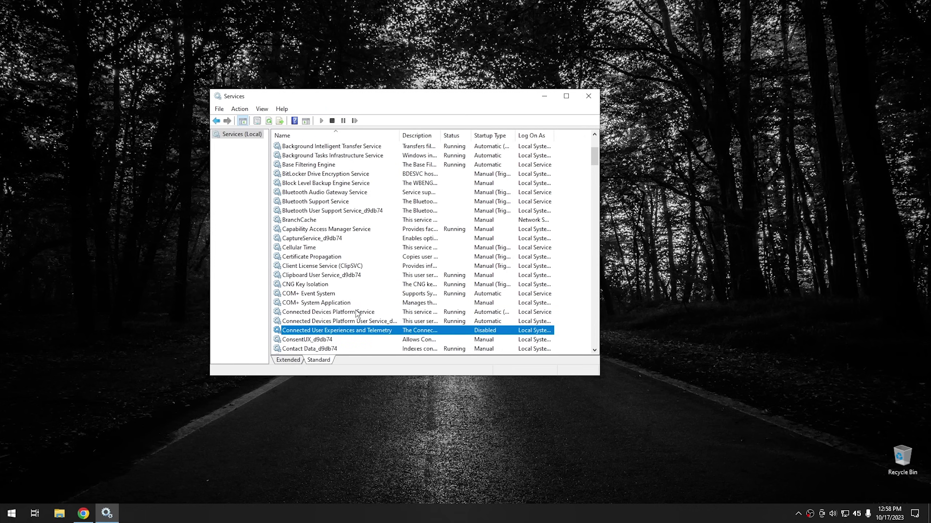
- Find the SysMain service, set its startup type to Disabled, stop it and accept the changes
scroll(357, 314, down, 5)
scroll(357, 313, down, 6)
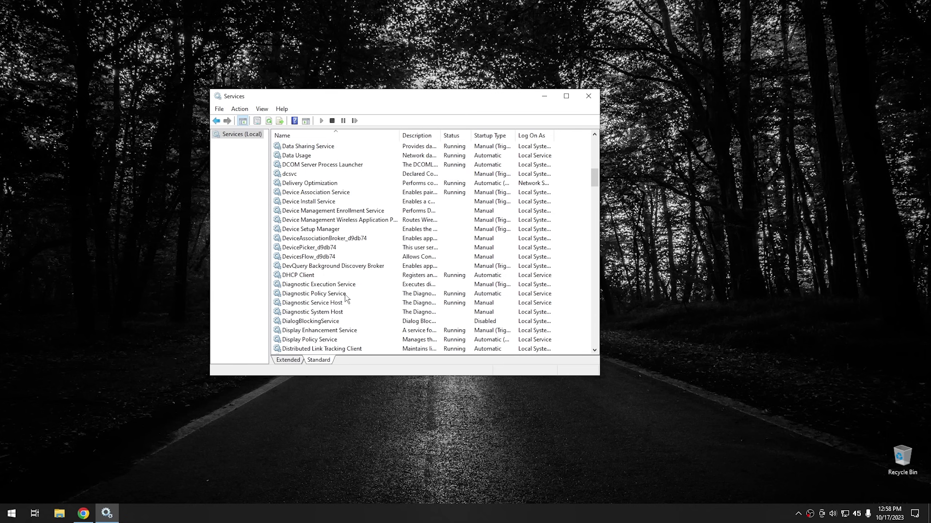
scroll(346, 297, down, 6)
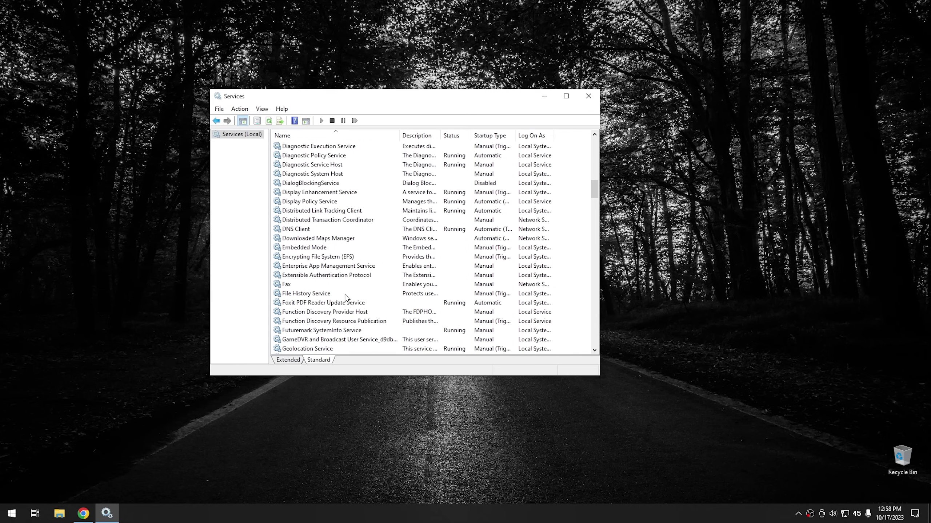
scroll(346, 298, down, 2)
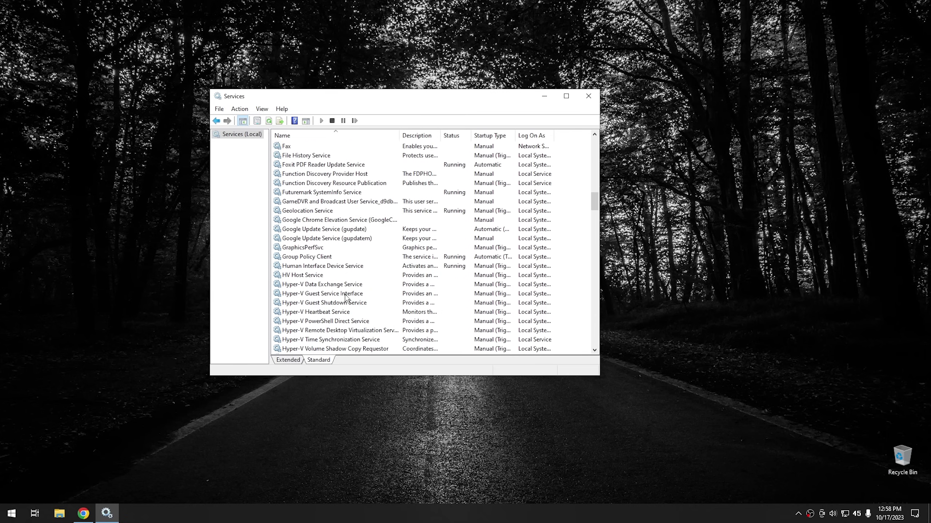
scroll(346, 297, down, 11)
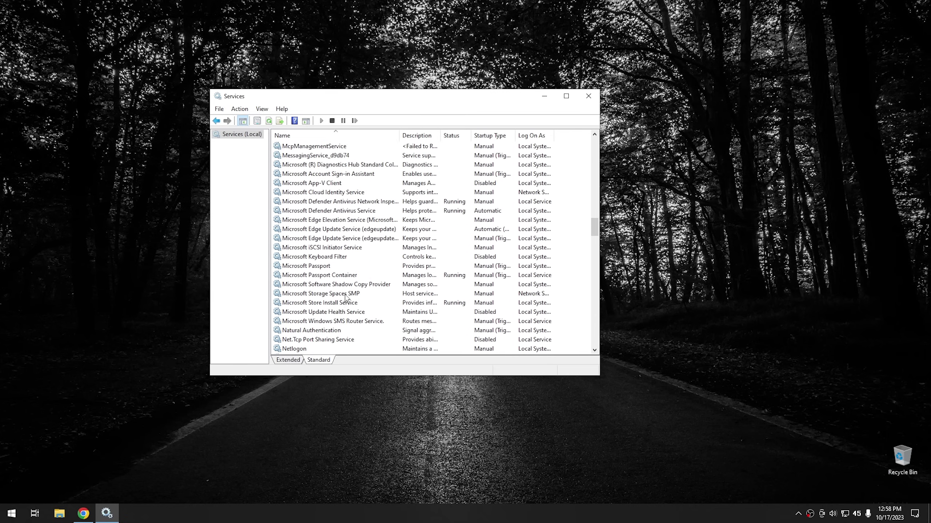
scroll(346, 298, down, 14)
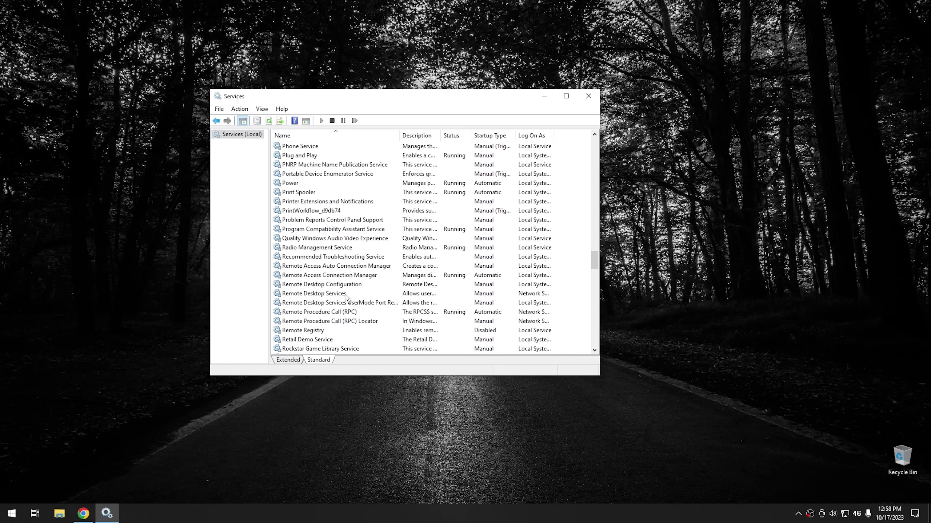
scroll(346, 298, down, 9)
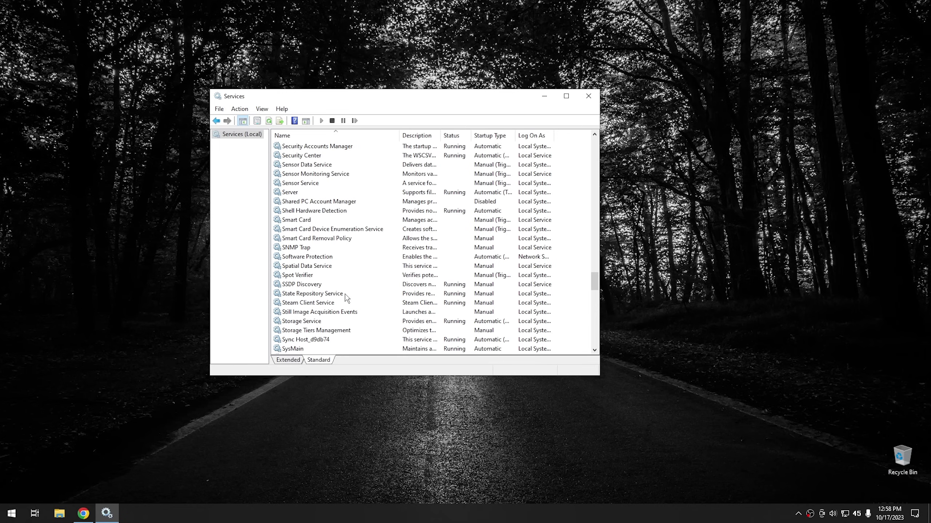
scroll(346, 298, down, 4)
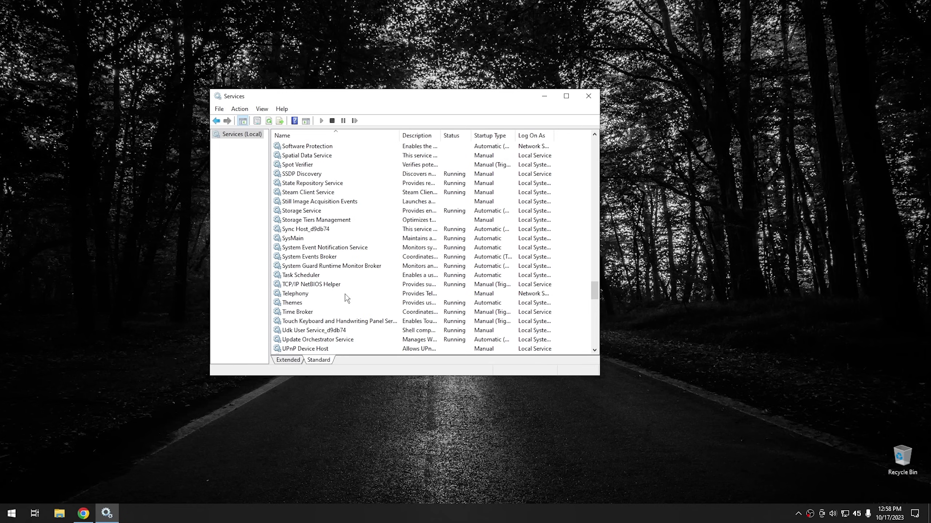
click(304, 238)
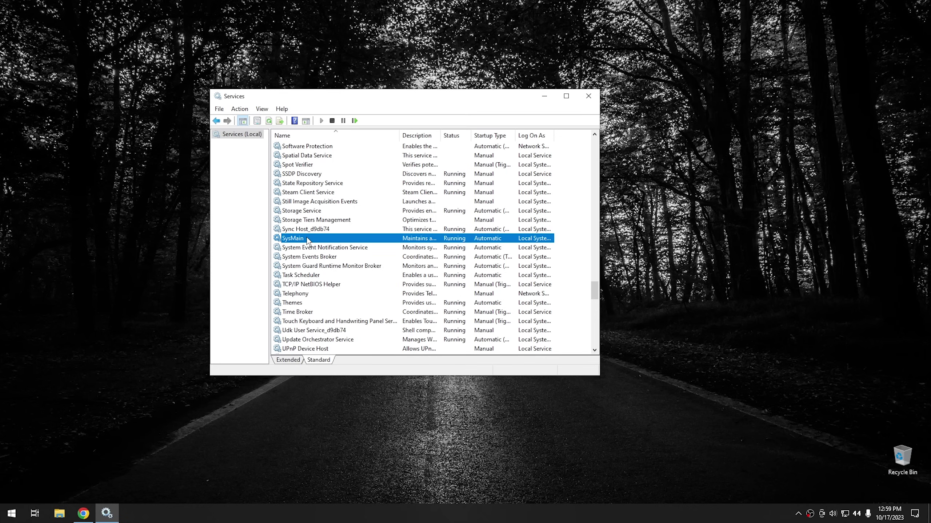
double_click(307, 237)
click(365, 226)
click(379, 255)
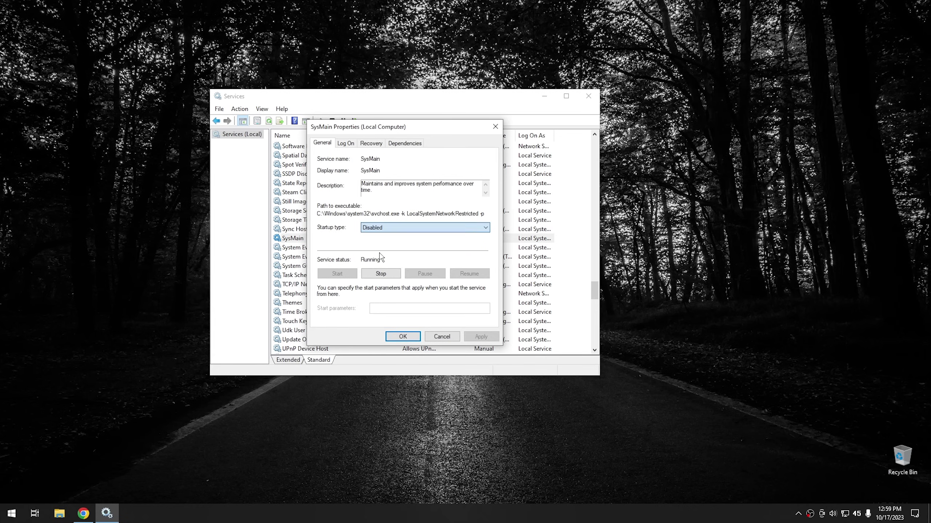
click(380, 273)
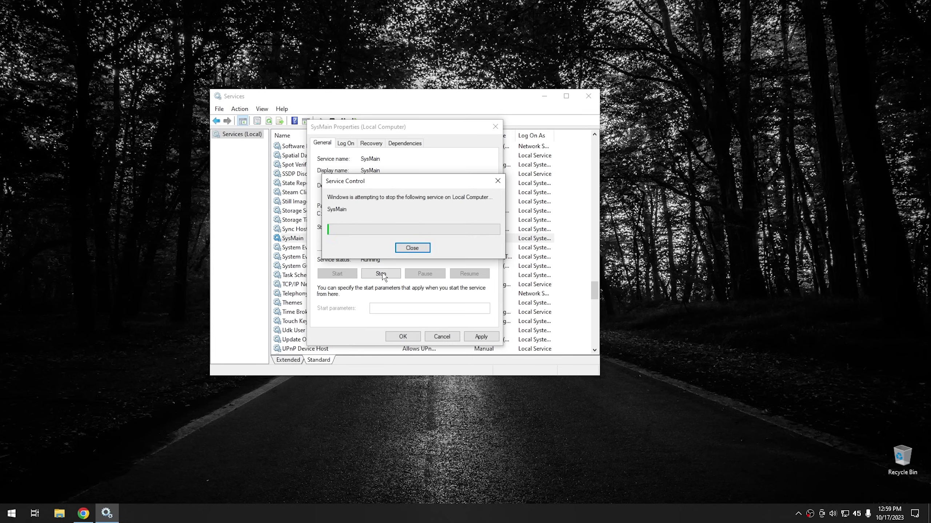
click(402, 339)
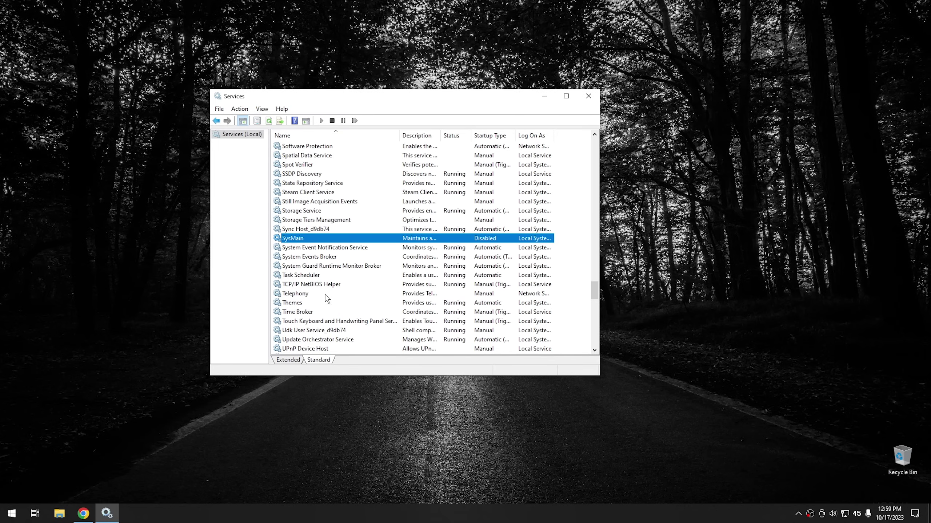
- Find and select the Windows Search service in the service list
scroll(326, 298, down, 8)
scroll(326, 298, down, 7)
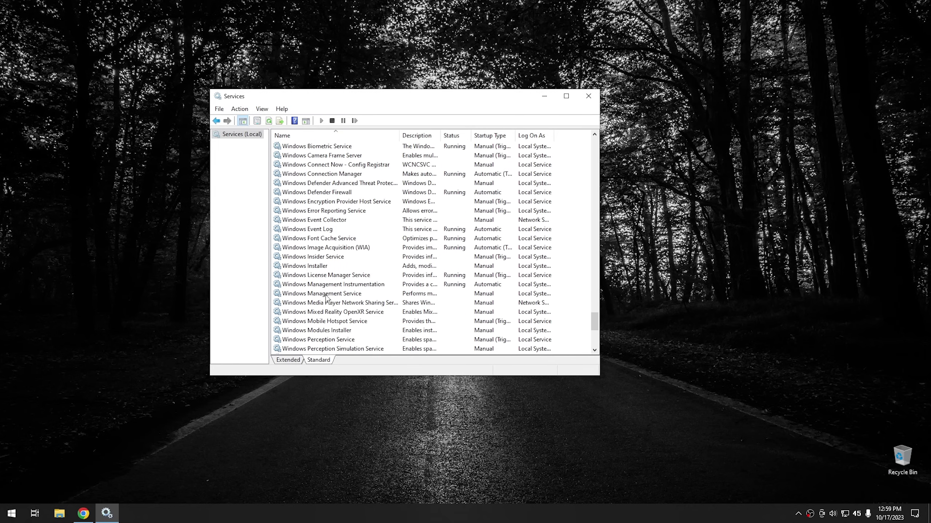
scroll(334, 285, down, 3)
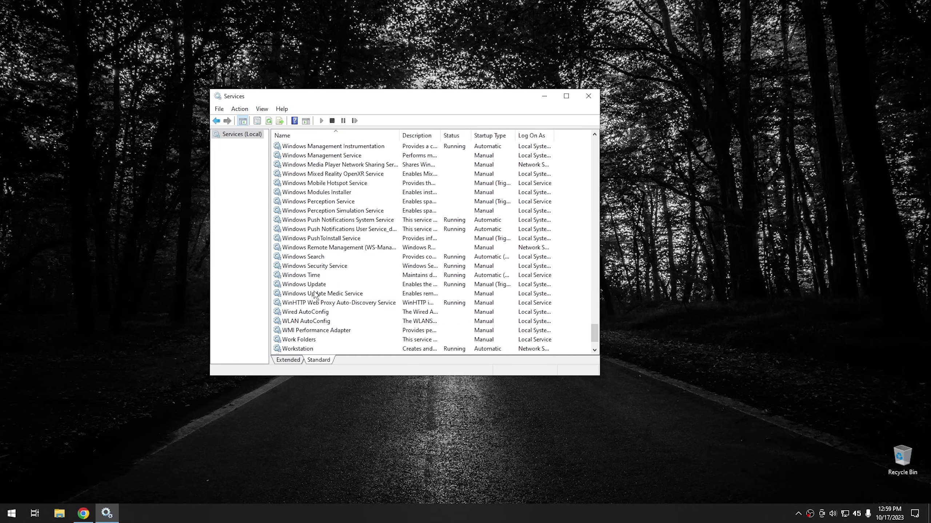
click(312, 258)
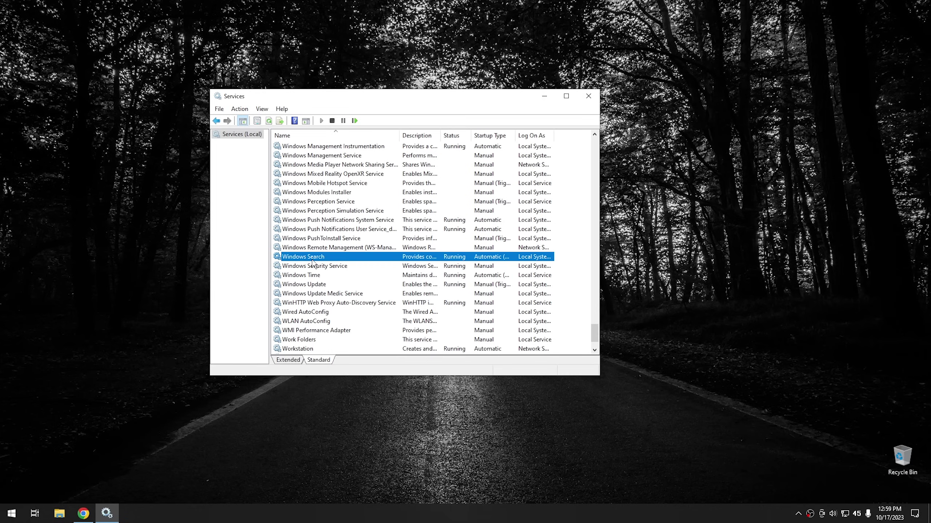
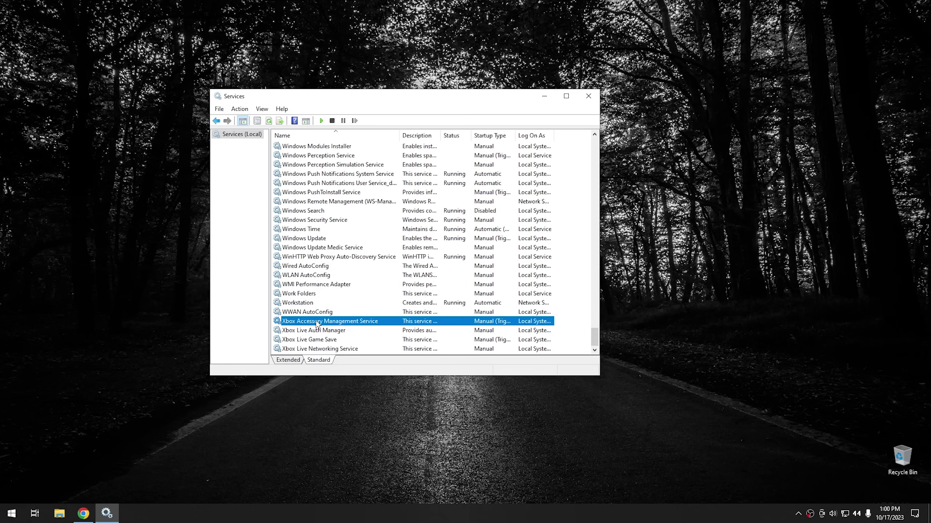
- Set the startup type of the Xbox Accessory Management Service and Xbox Live Auth Manager services to Disabled
double_click(317, 324)
click(378, 227)
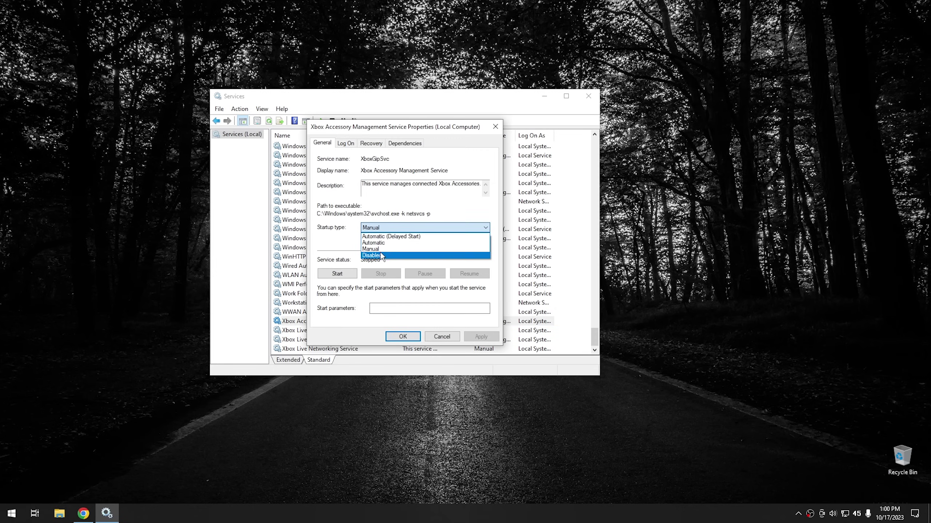
click(377, 256)
click(403, 336)
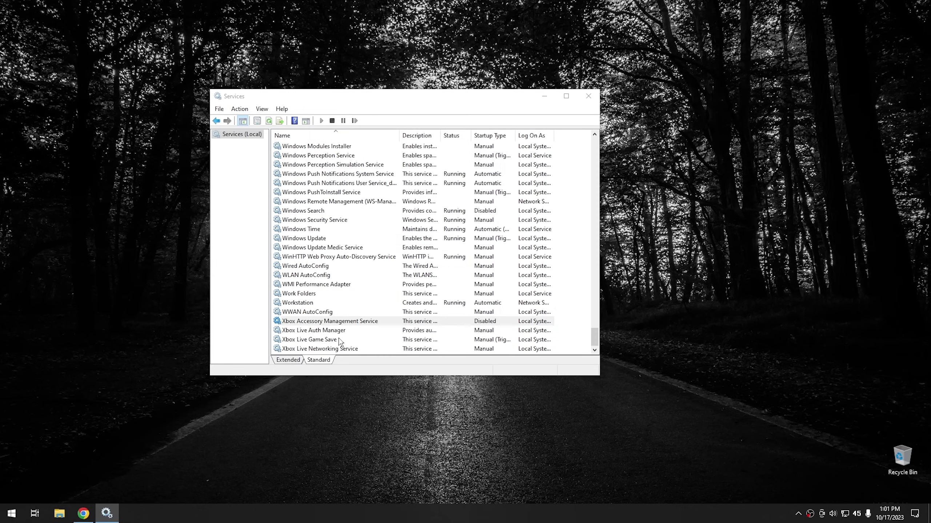
double_click(317, 330)
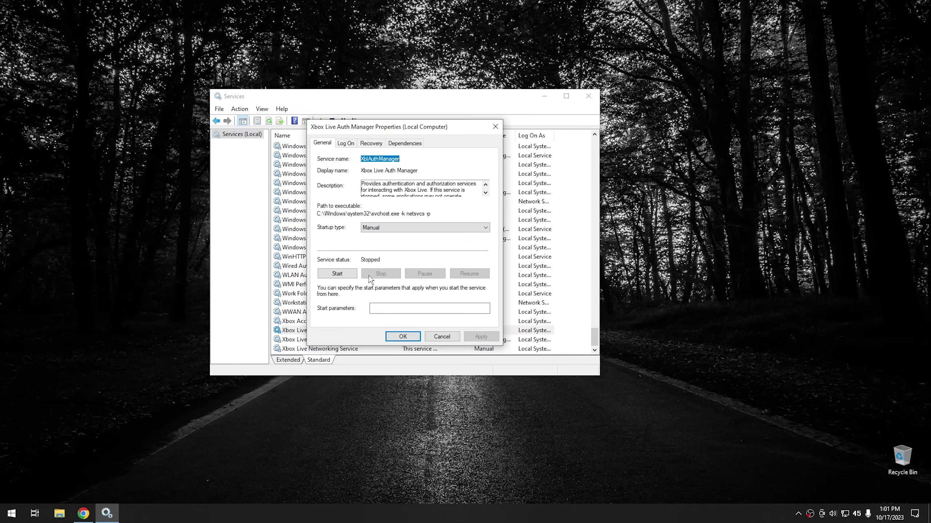
click(392, 227)
click(391, 254)
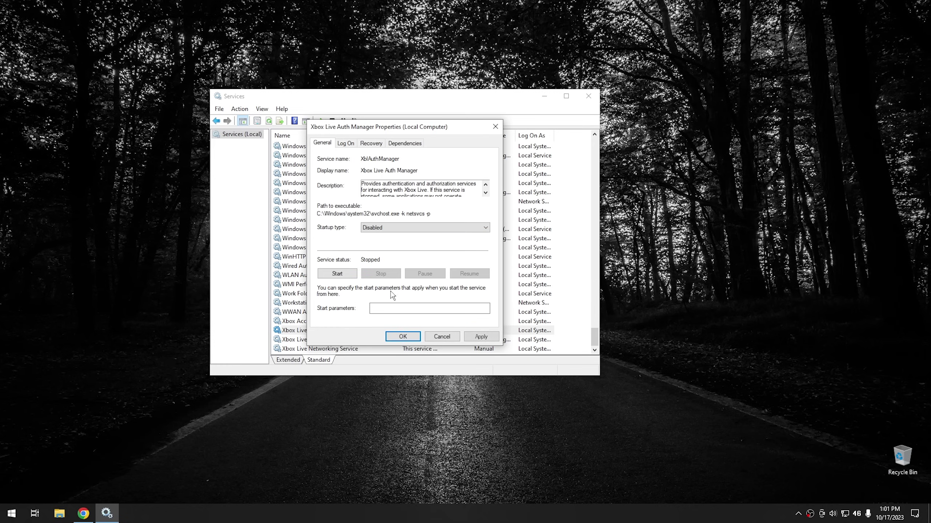
click(403, 337)
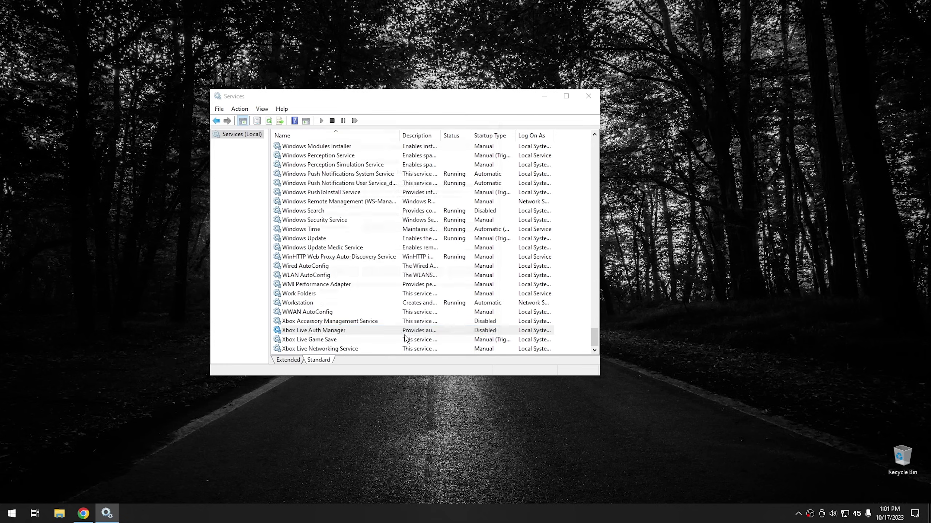
- Set the startup type of Xbox Live Game Save and Xbox Live Networking Service to Disabled, and close Services
double_click(314, 340)
click(389, 227)
click(392, 255)
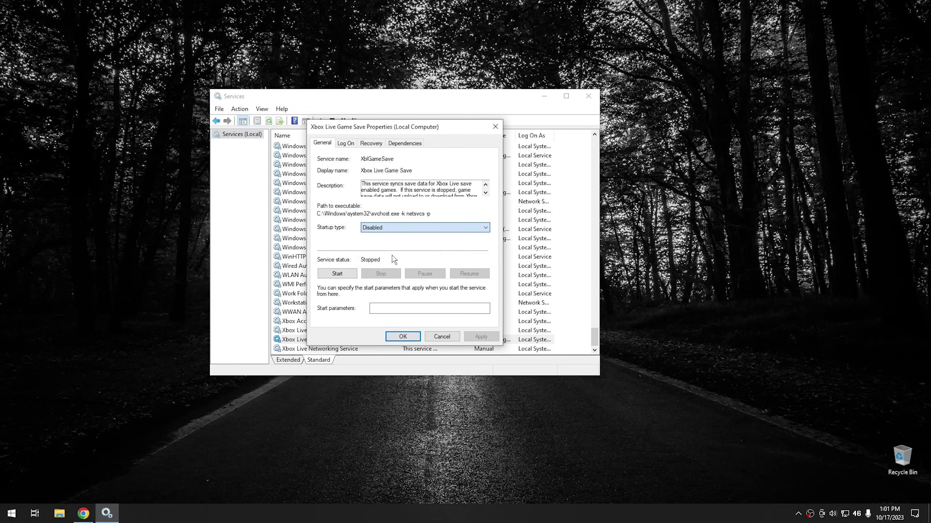
click(402, 337)
double_click(323, 348)
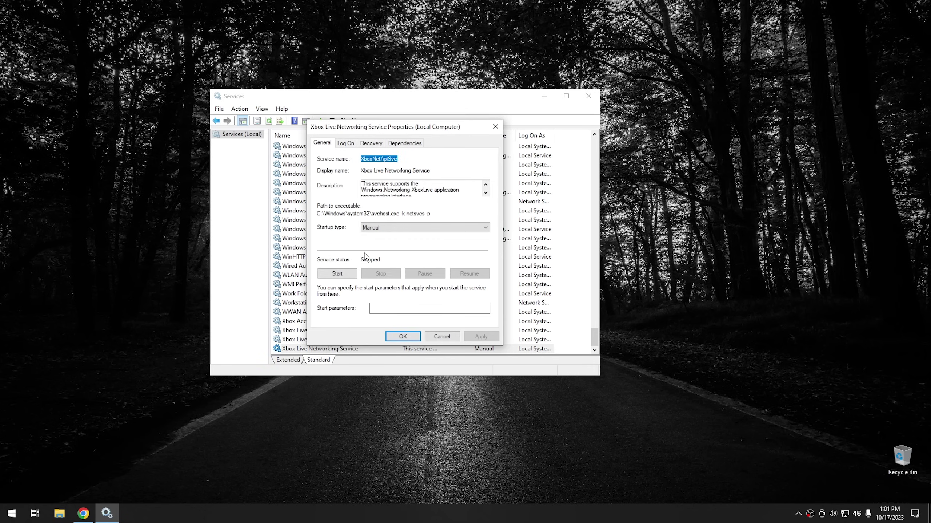
click(389, 227)
click(392, 256)
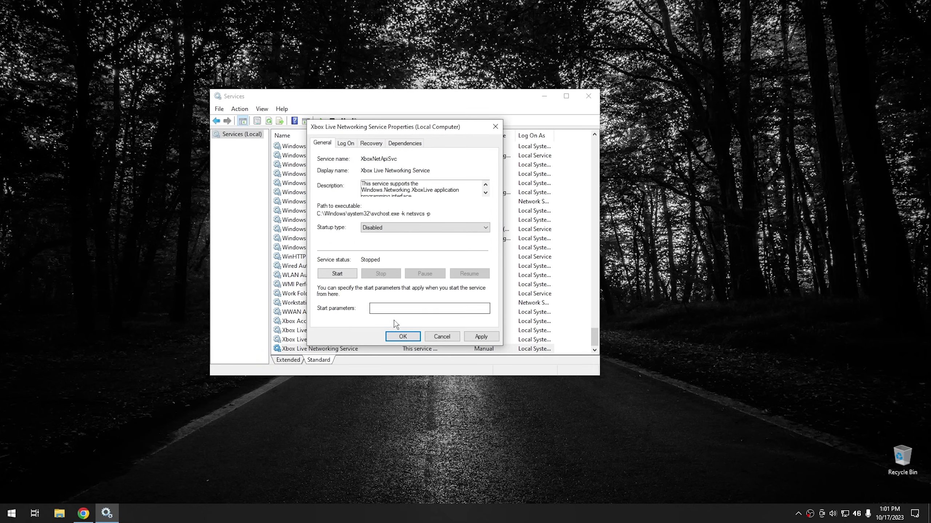
click(402, 336)
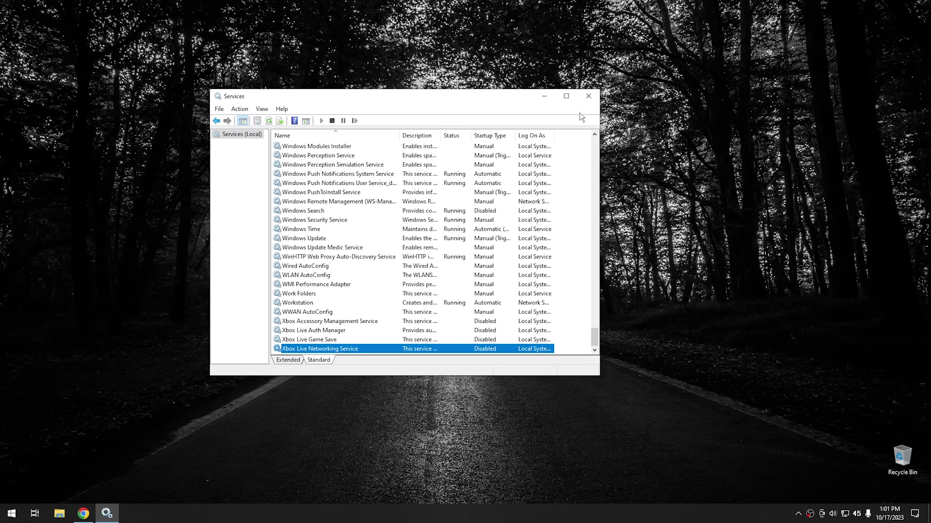
click(588, 96)
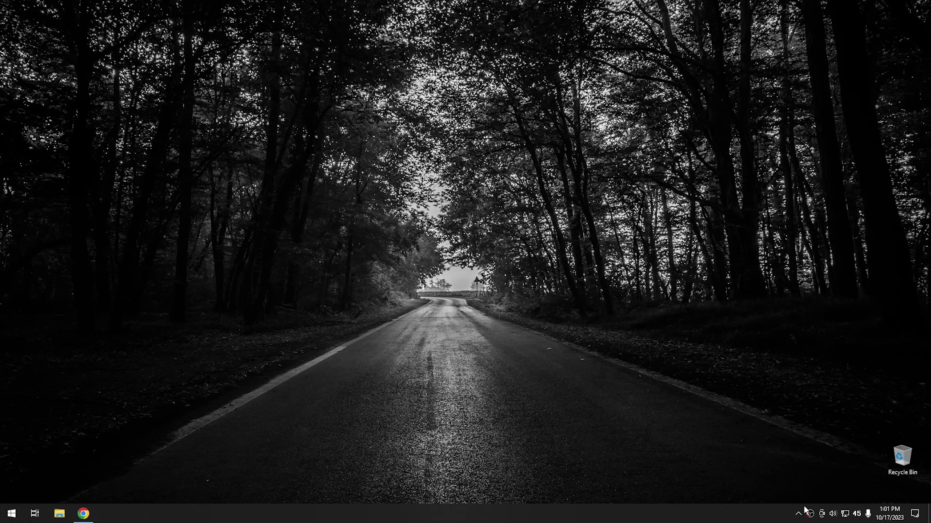
- Bring up the Steam window from the hidden background apps and reposition it near the middle of the desktop
click(798, 516)
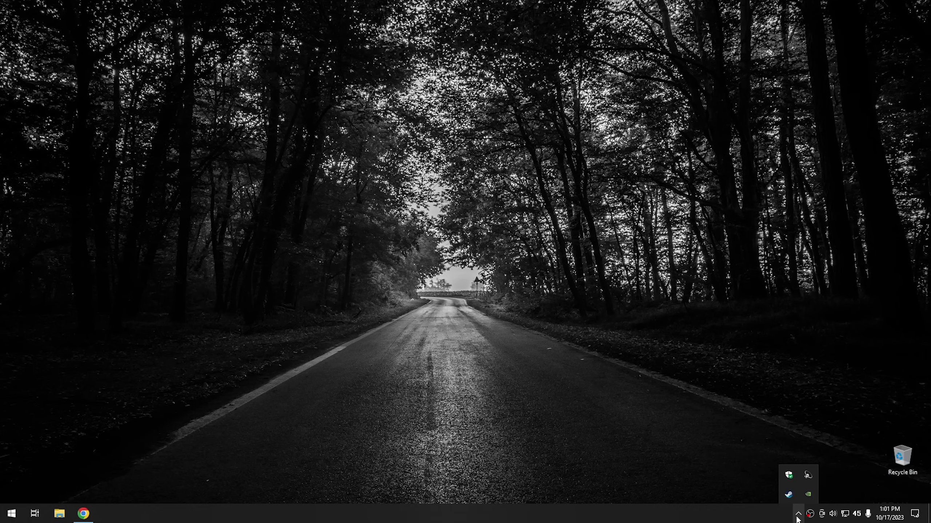
right_click(788, 495)
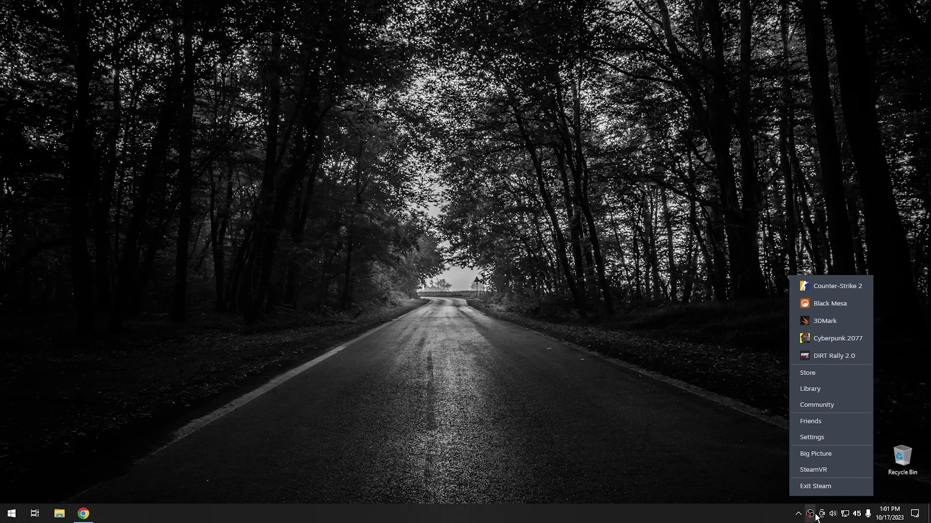
click(797, 513)
click(788, 495)
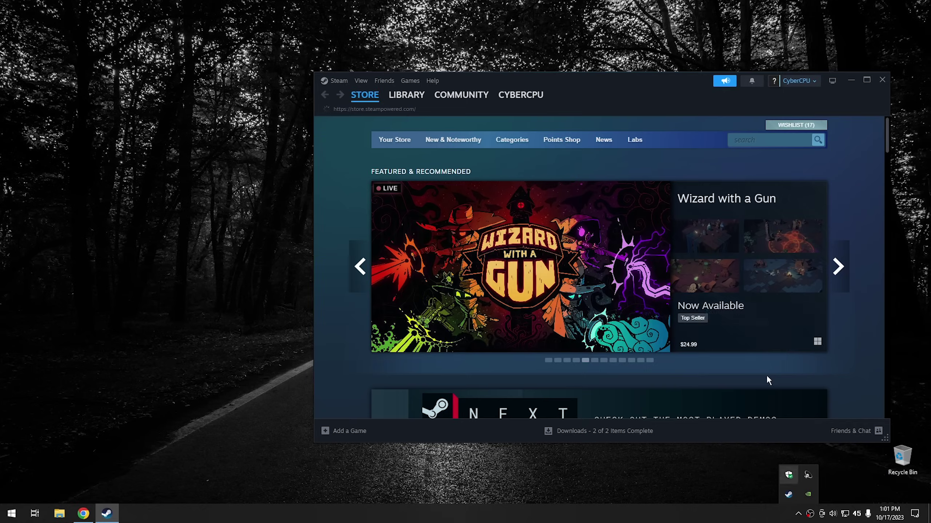
drag(617, 82, 482, 72)
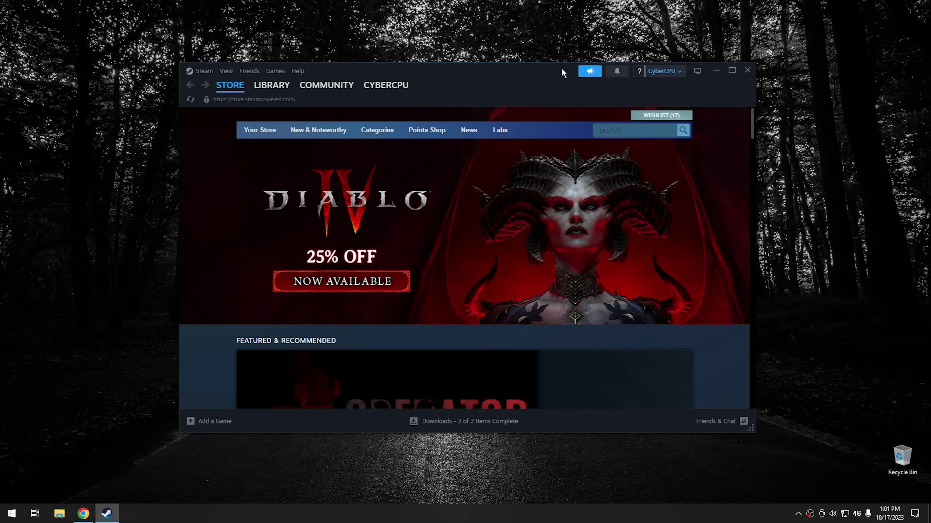
- Close Steam and open the MSI Afterburner, NVCleanstall and Unigine Heaven pages in separate Chrome tabs, returning to the Afterburner page
click(747, 70)
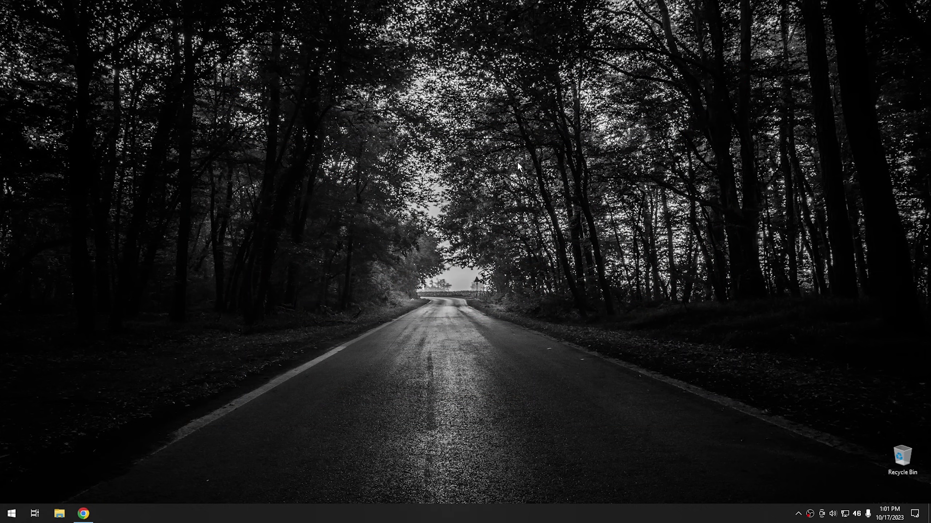
click(83, 513)
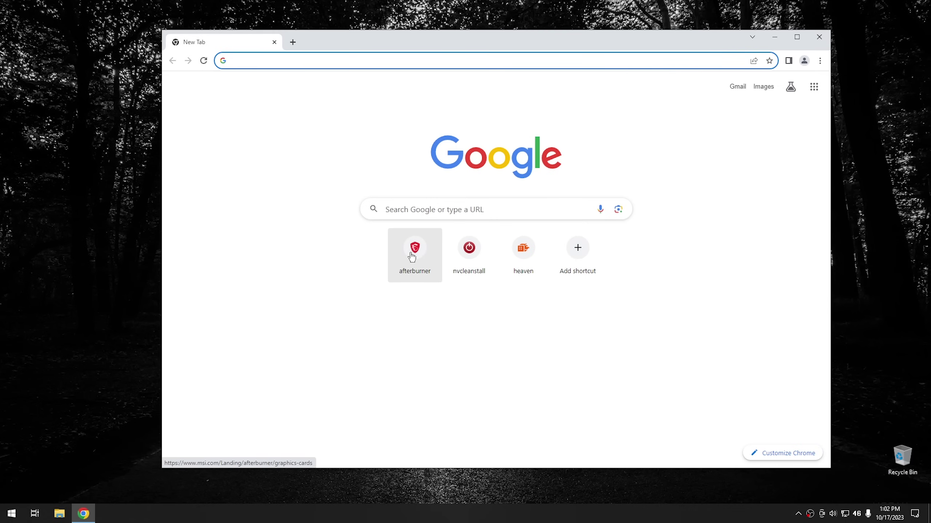
click(411, 254)
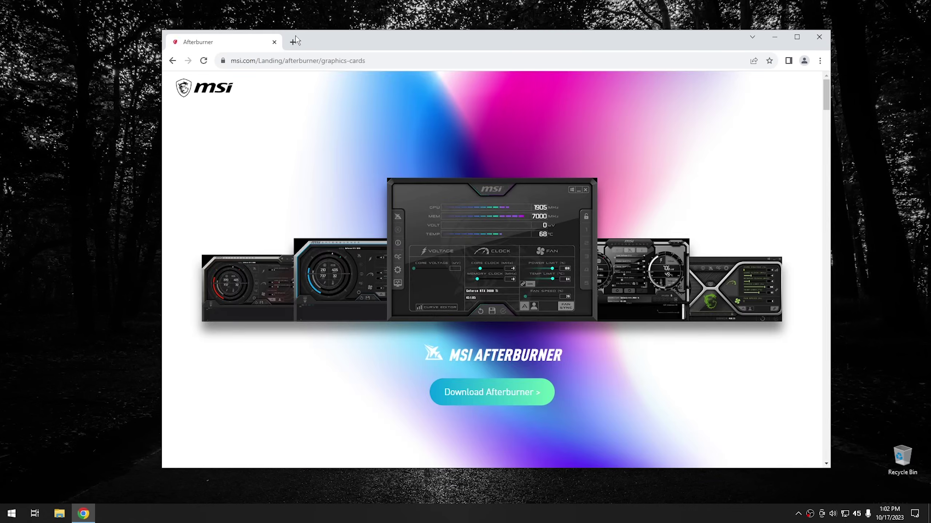
key(ctrl+t)
click(469, 261)
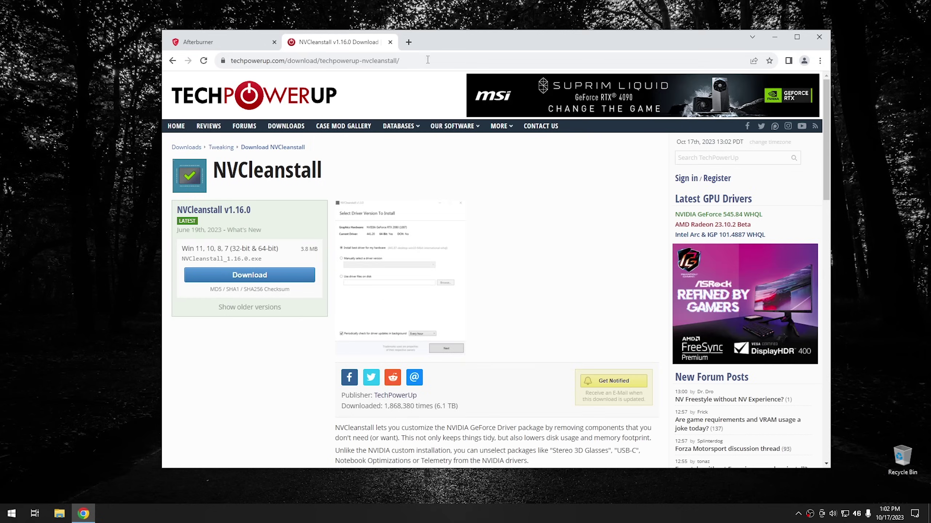
click(409, 42)
click(520, 261)
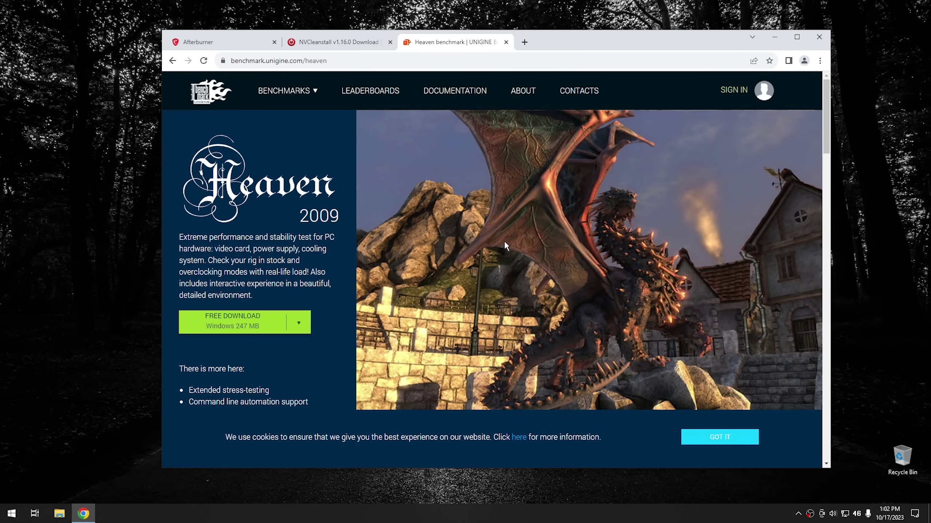
click(248, 45)
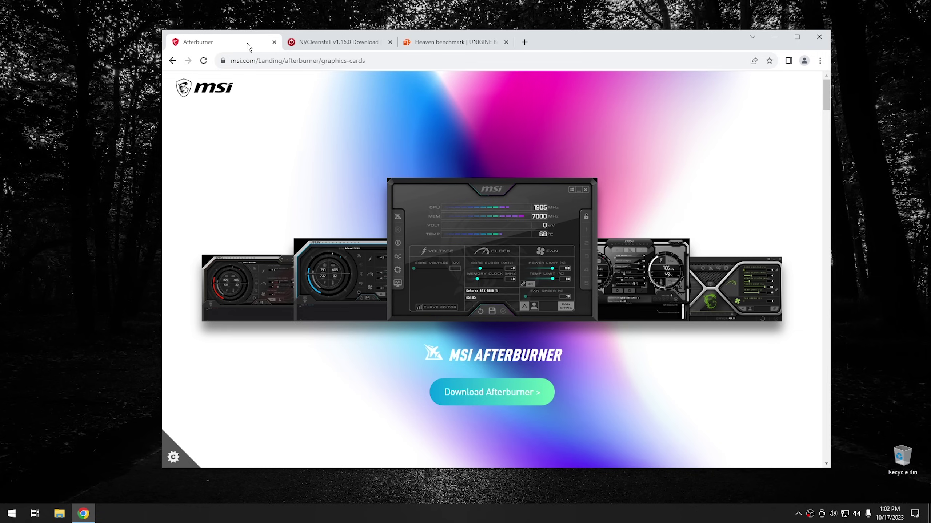
- Launch MSI Afterburner to view its clock, voltage and fan controls, and close it and minimize the browser
click(11, 513)
click(216, 232)
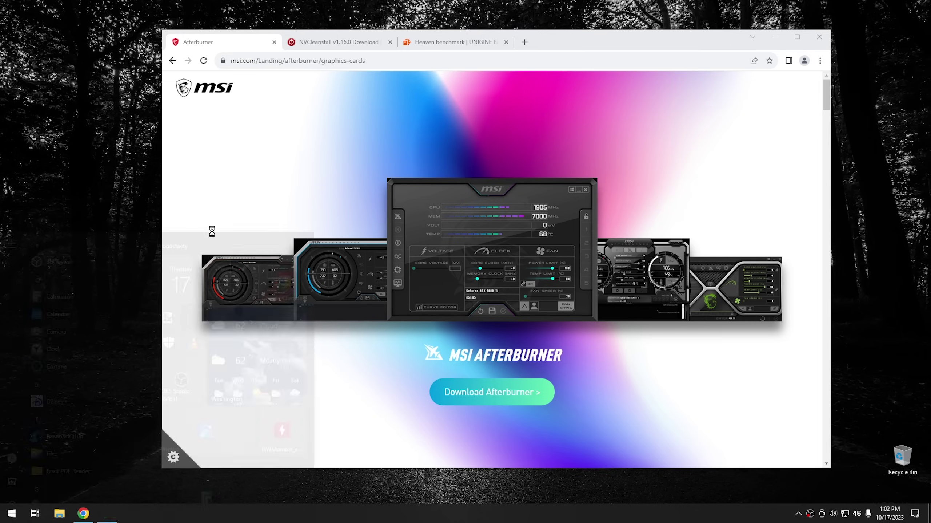
click(426, 328)
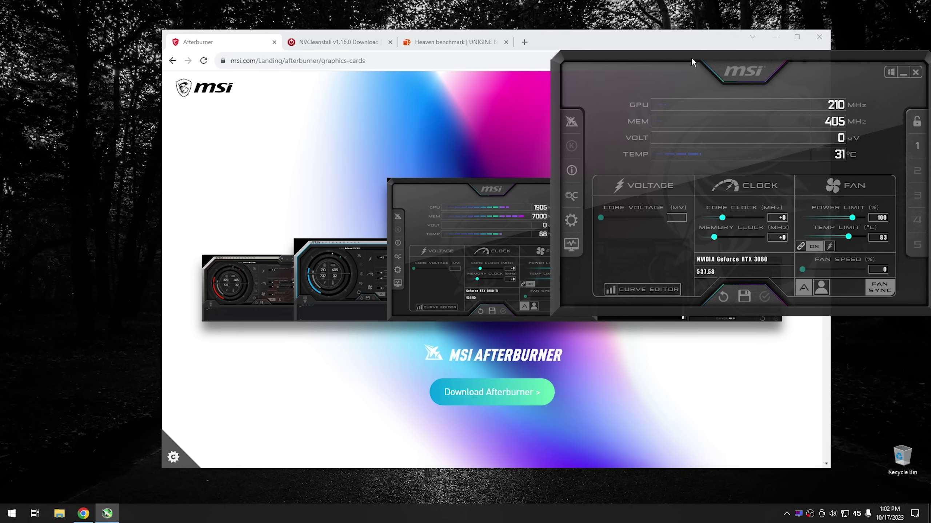
drag(690, 57, 665, 21)
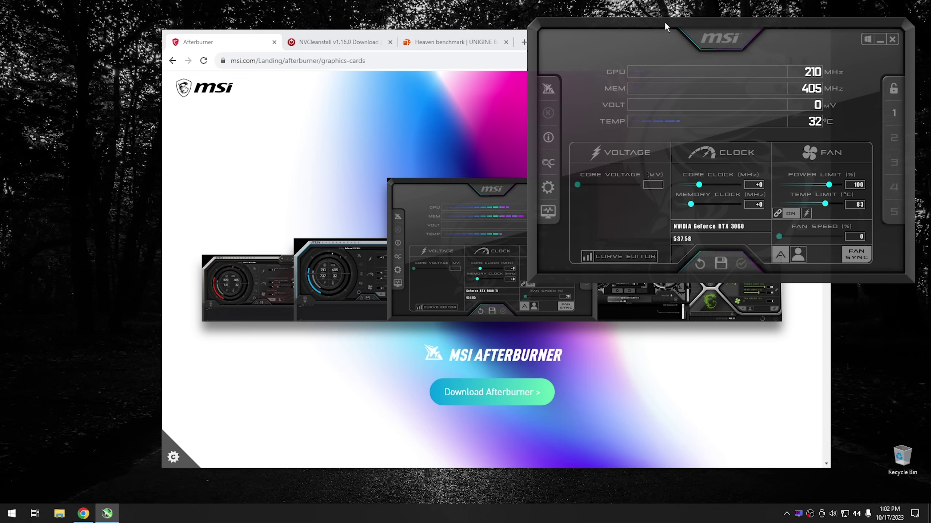
click(892, 39)
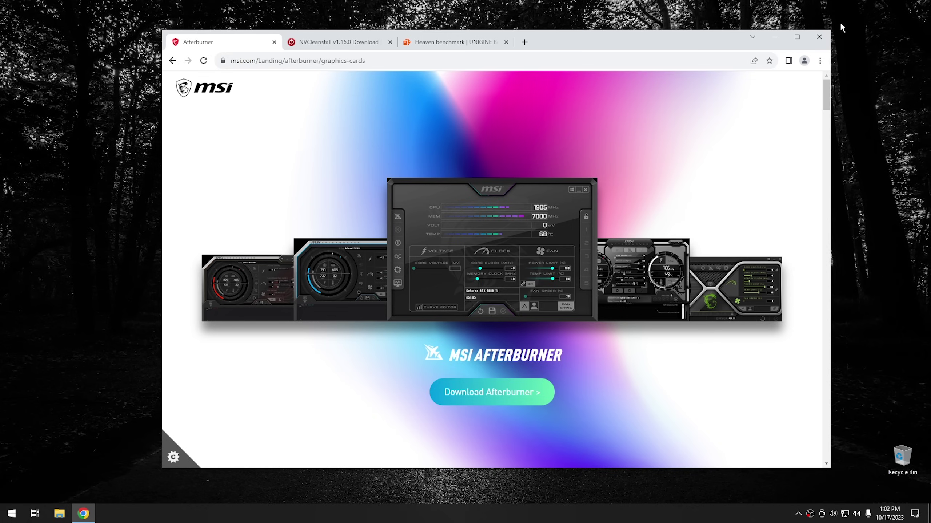
click(777, 37)
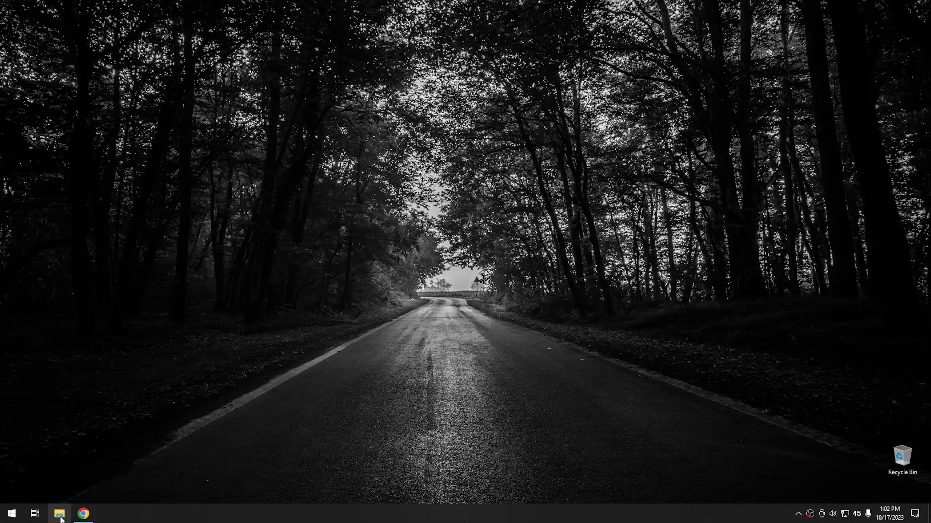
- Run NVCleanstall_1.16.0 from Downloads with the best driver for the hardware, review the installable components, and close it and File Explorer
click(60, 514)
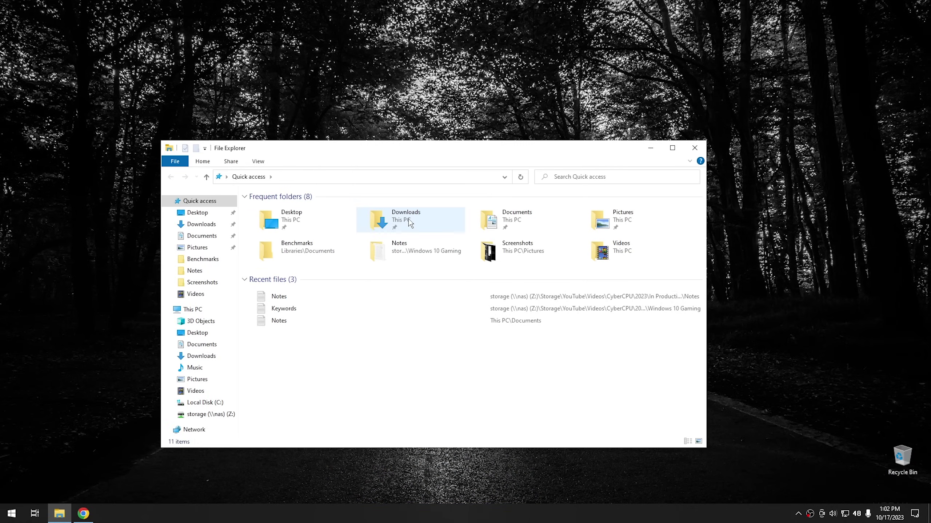
double_click(410, 223)
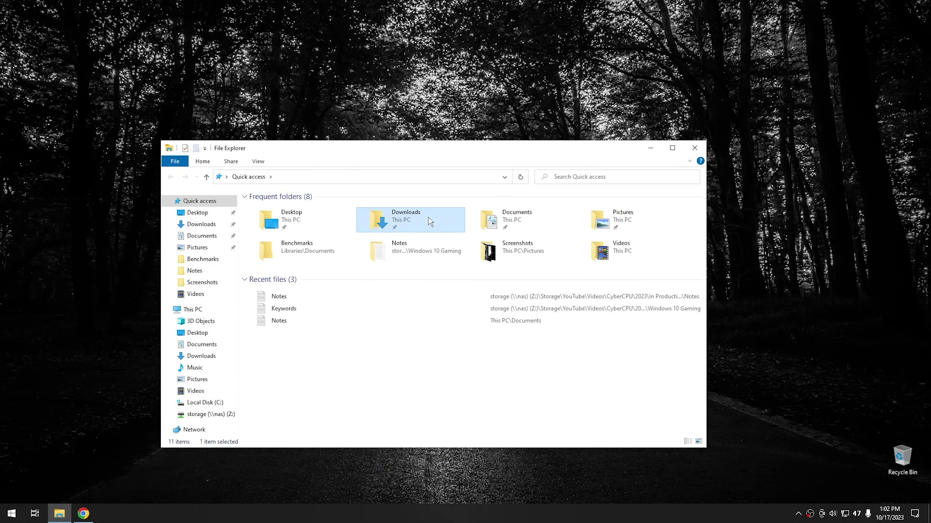
double_click(290, 231)
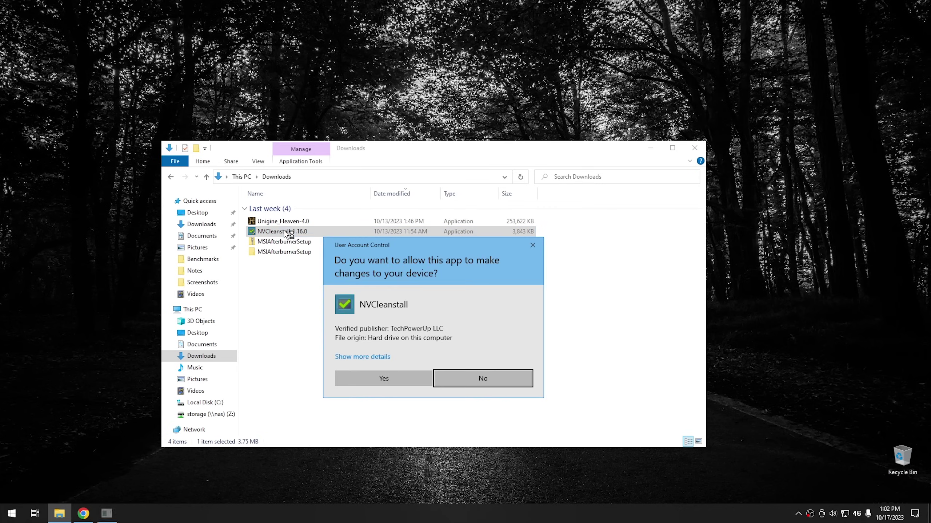
click(363, 378)
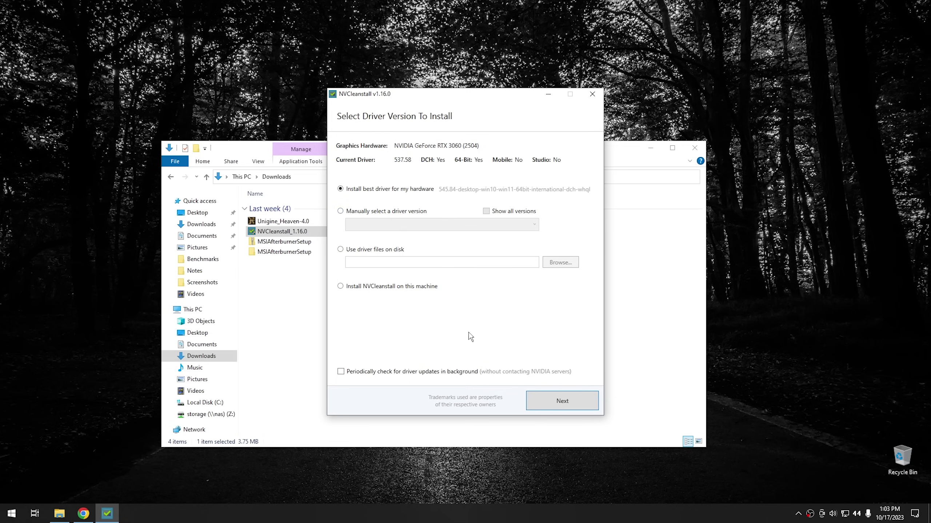
click(546, 403)
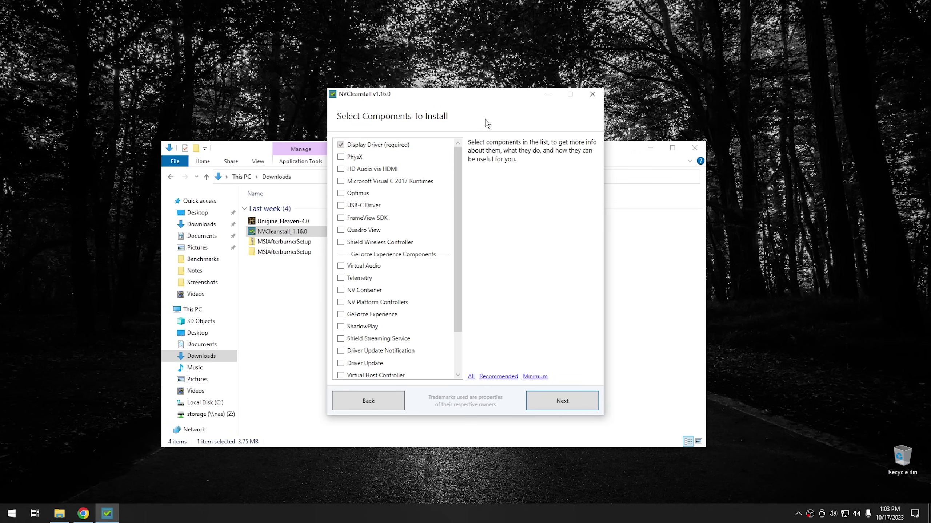
click(590, 93)
click(695, 147)
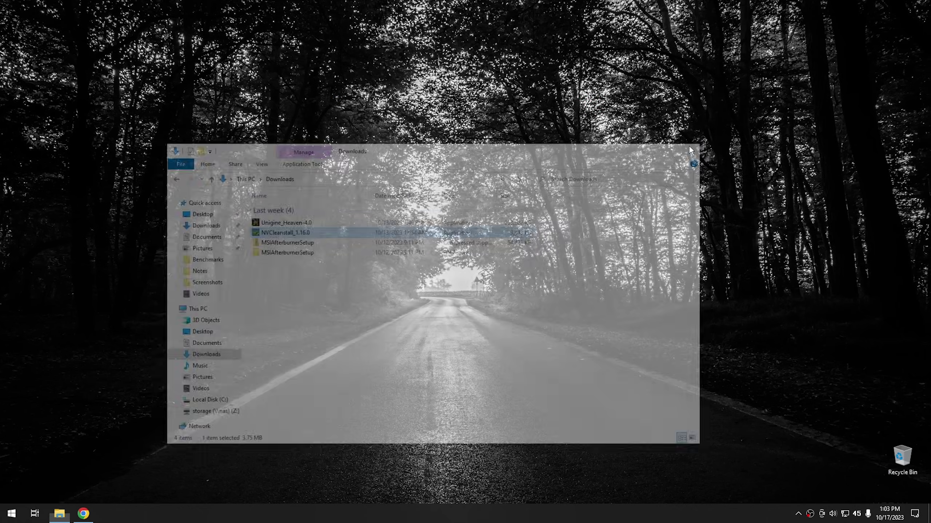
- Launch Unigine Heaven Benchmark 4.0 and MSI Afterburner, allowing Afterburner to make changes to the device
click(11, 512)
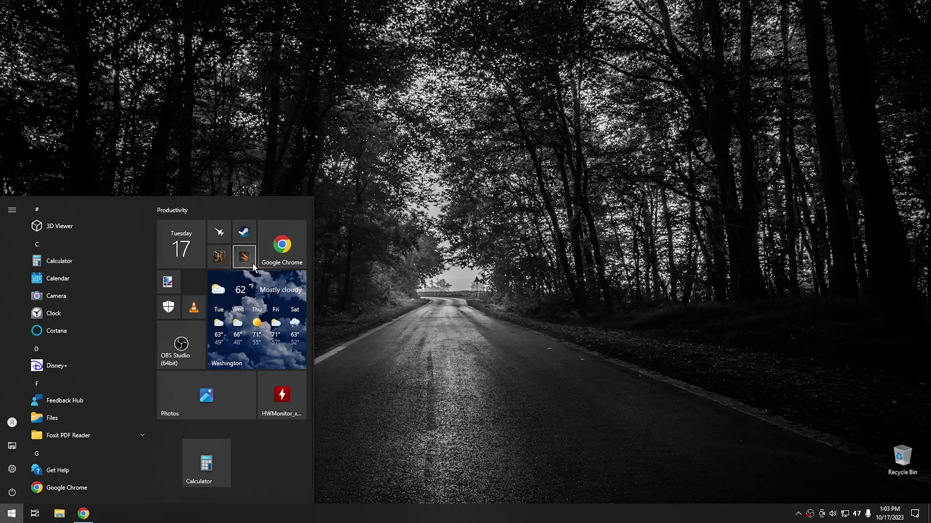
click(222, 259)
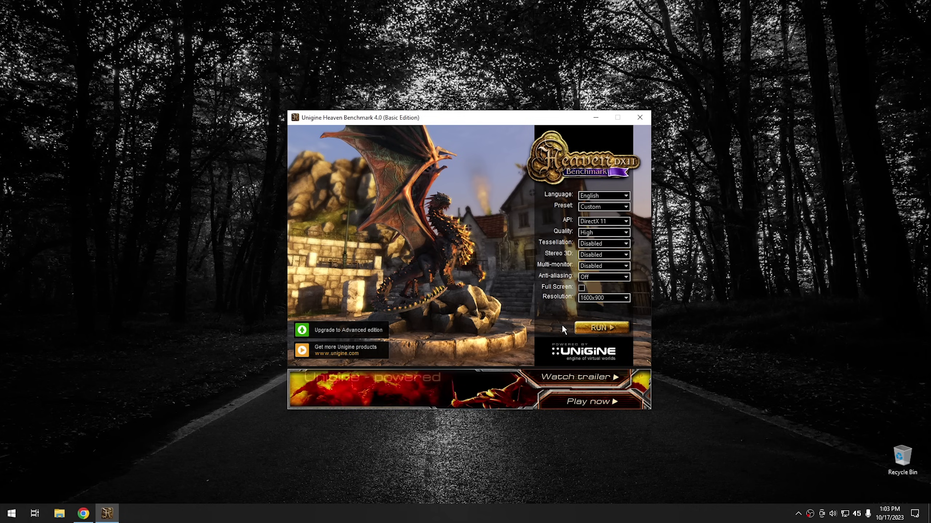
click(582, 331)
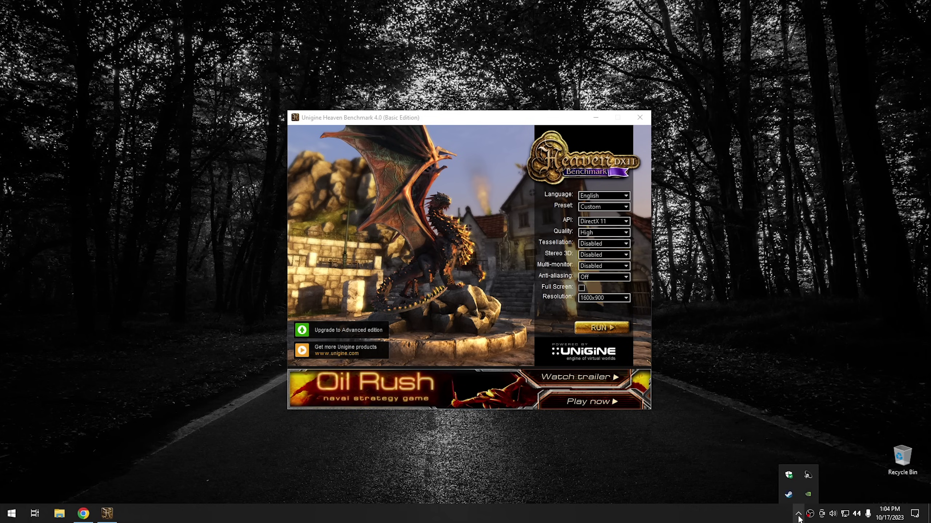
click(11, 513)
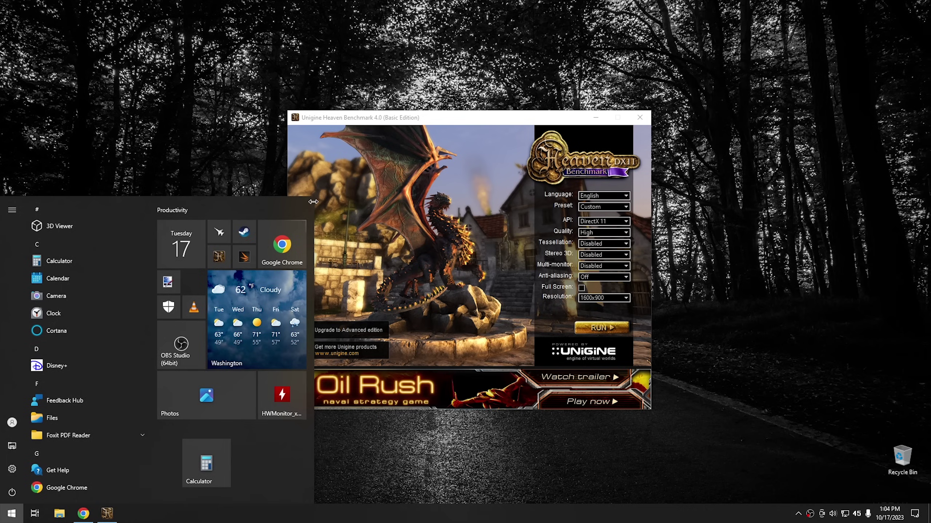
click(213, 232)
click(396, 324)
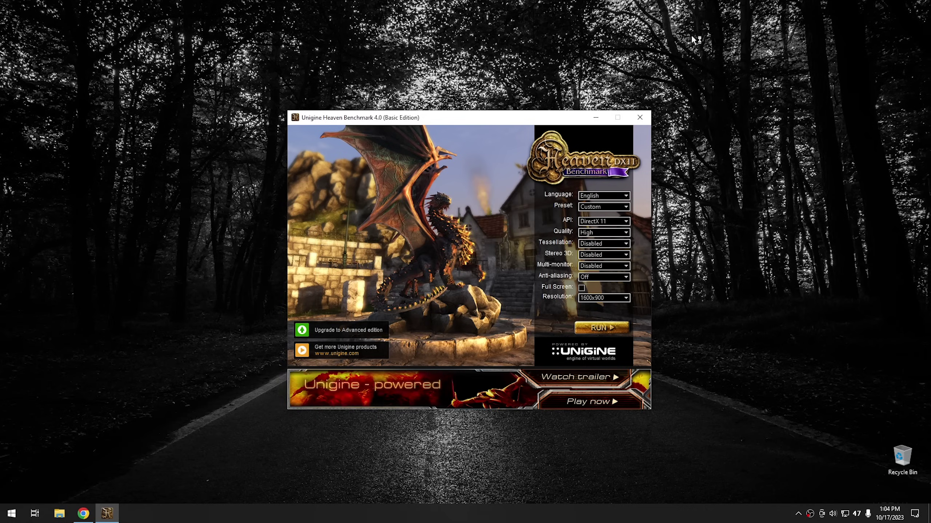
click(675, 24)
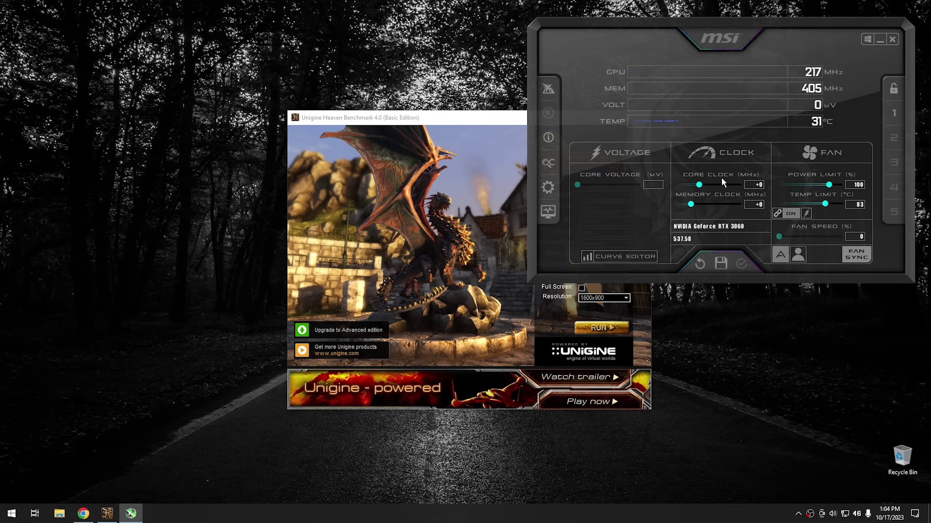
- Try a core clock offset of +202 MHz in Afterburner and reset the settings to their defaults
drag(699, 188, 708, 188)
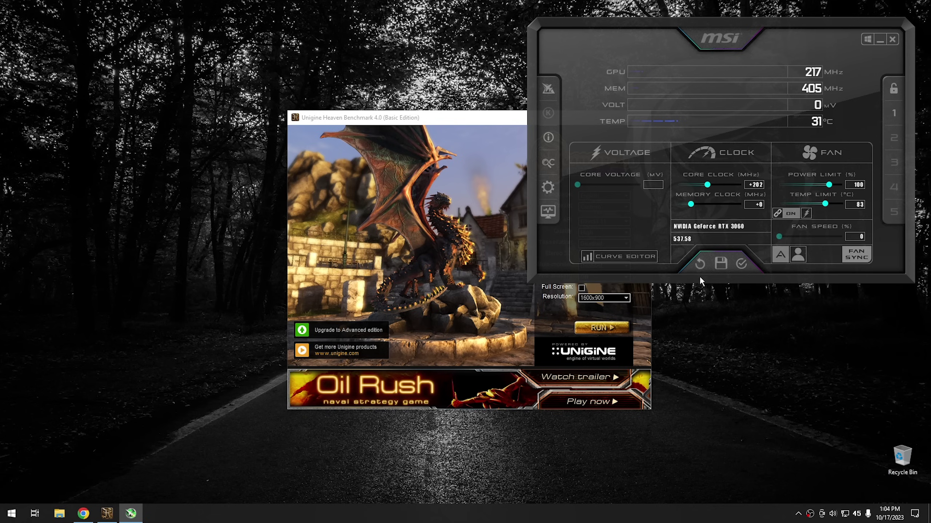
click(698, 264)
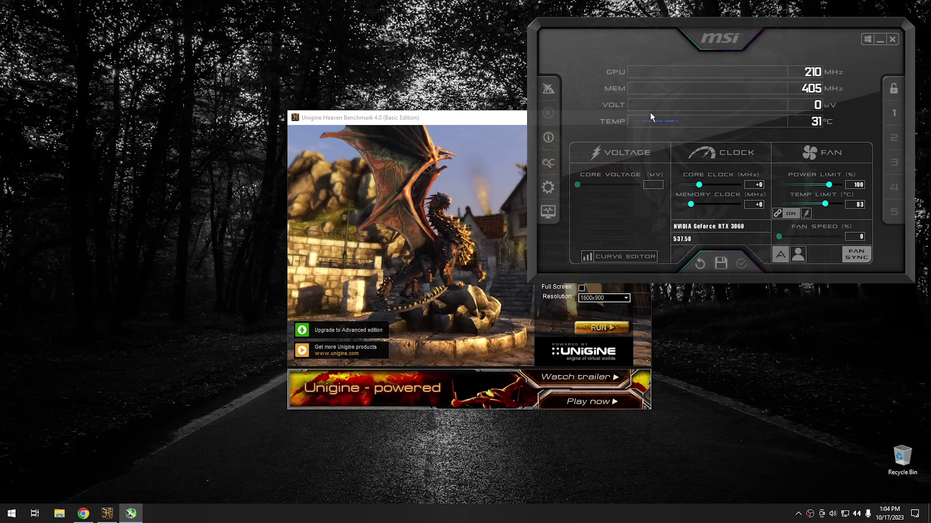
- Run the Heaven benchmark with Afterburner alongside to monitor the graphics card under load, and close both programs
click(447, 119)
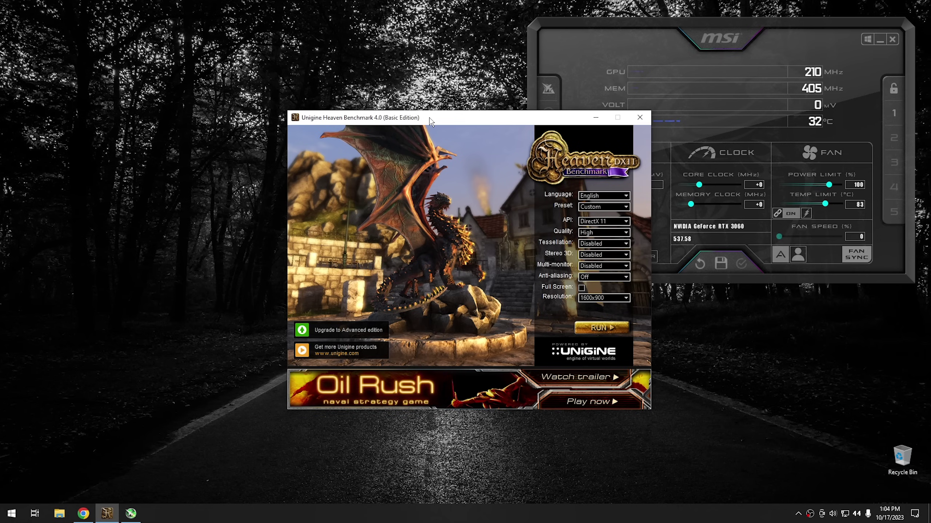
drag(431, 121, 312, 116)
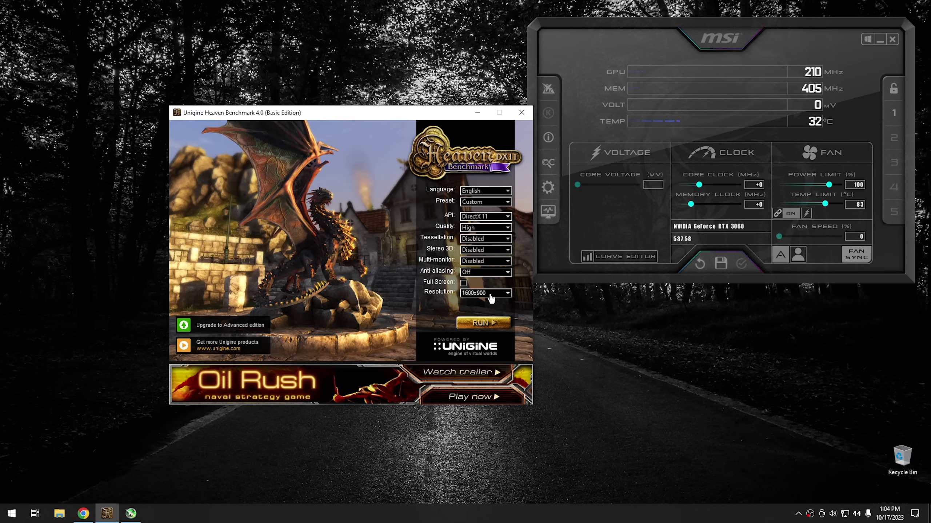
click(481, 323)
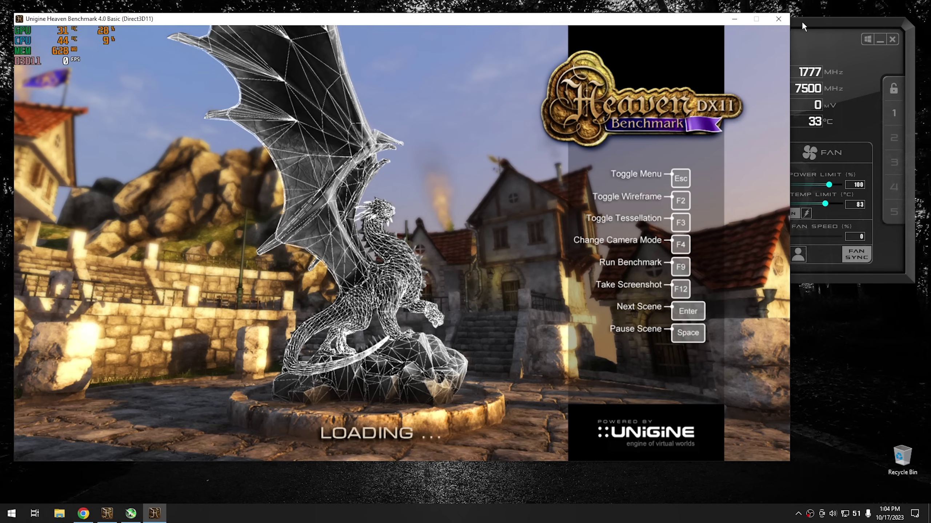
click(803, 23)
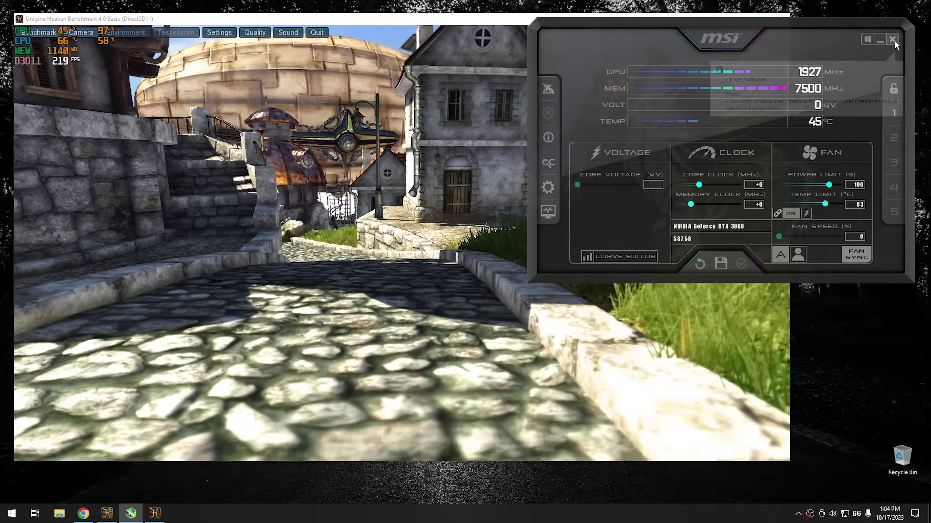
click(892, 39)
click(785, 21)
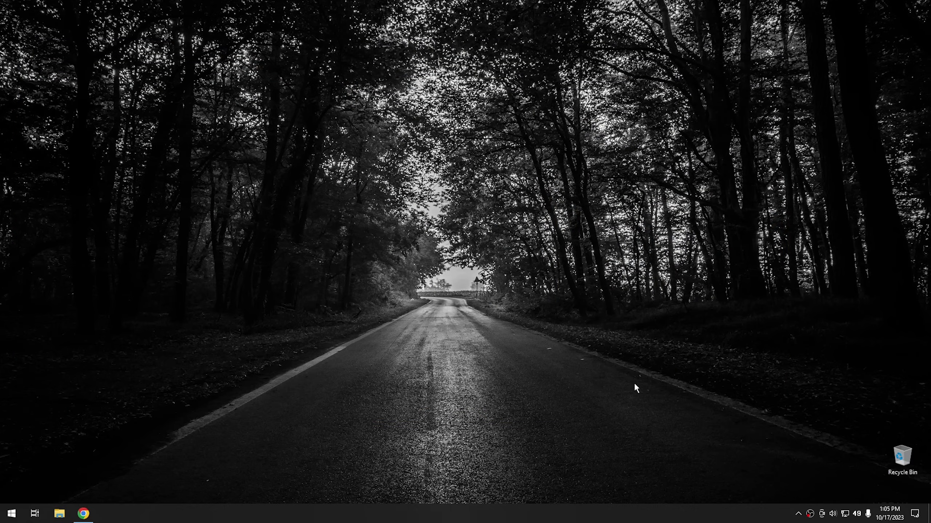
- Open NVIDIA Control Panel and set the global 3D setting Power management mode to Prefer maximum performance
click(797, 514)
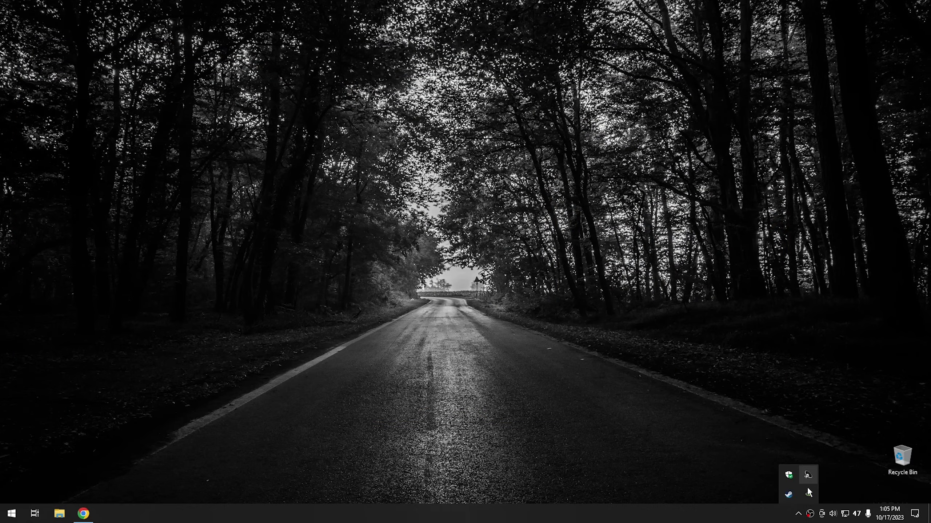
double_click(808, 490)
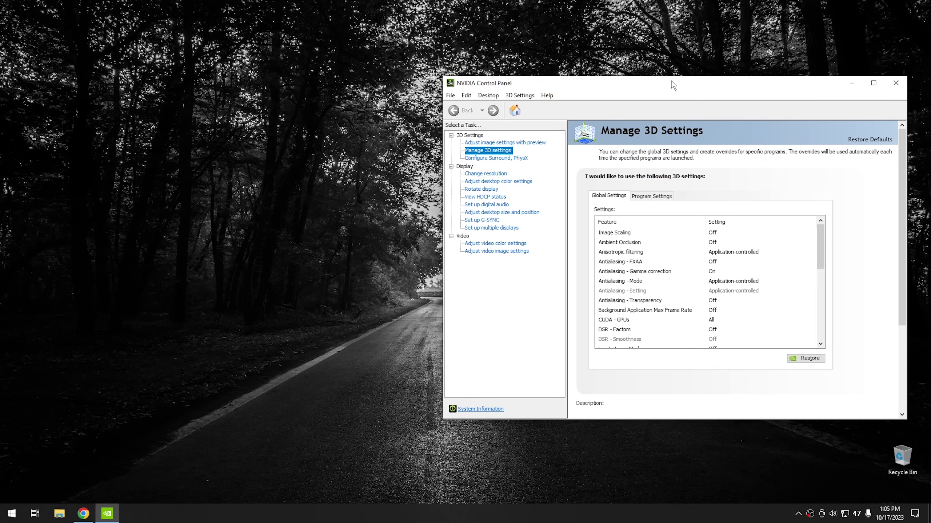
drag(673, 85, 441, 74)
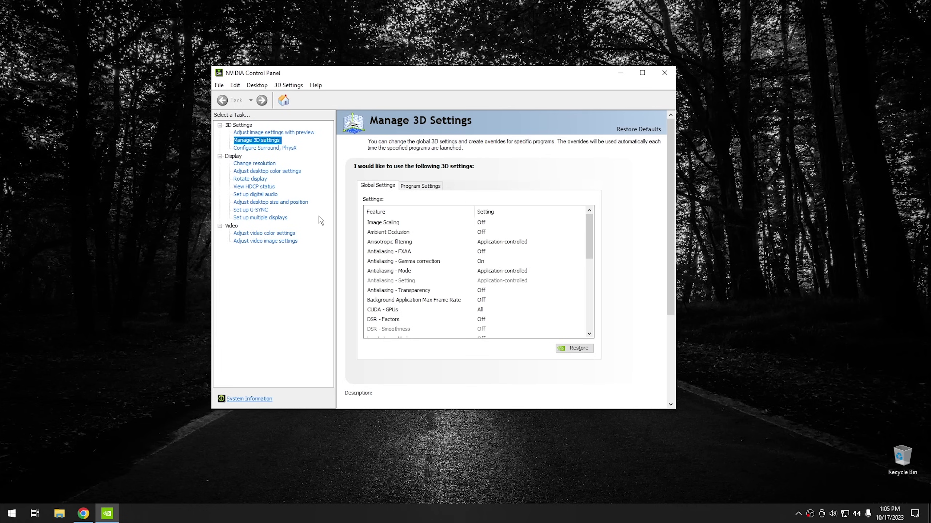
drag(591, 227, 594, 281)
click(392, 274)
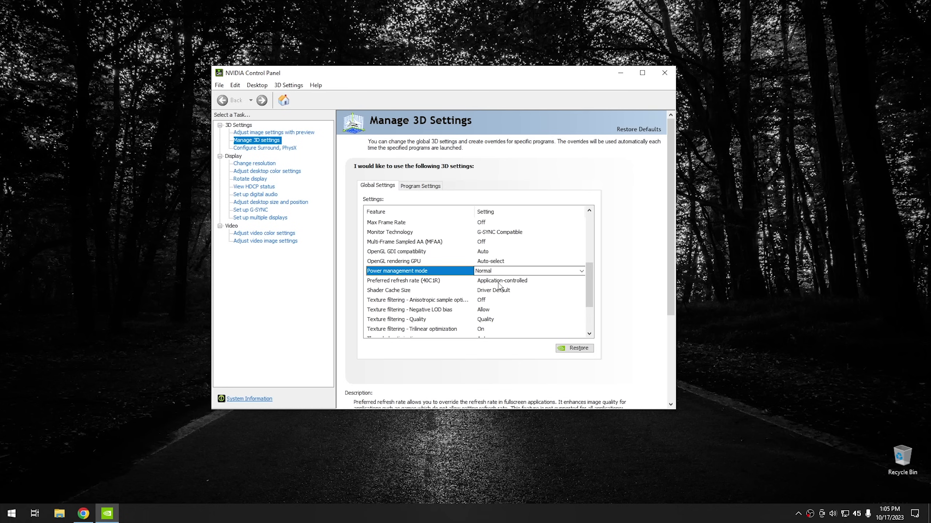
click(582, 270)
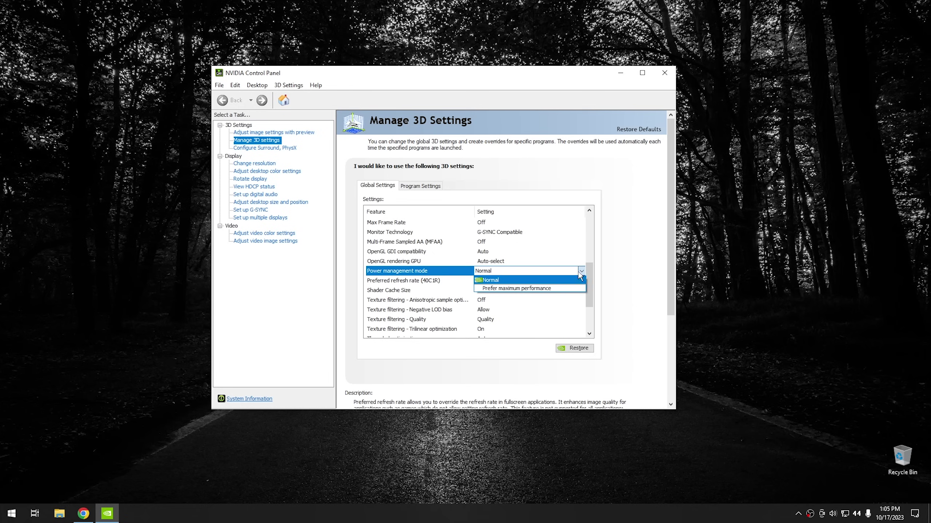
click(516, 289)
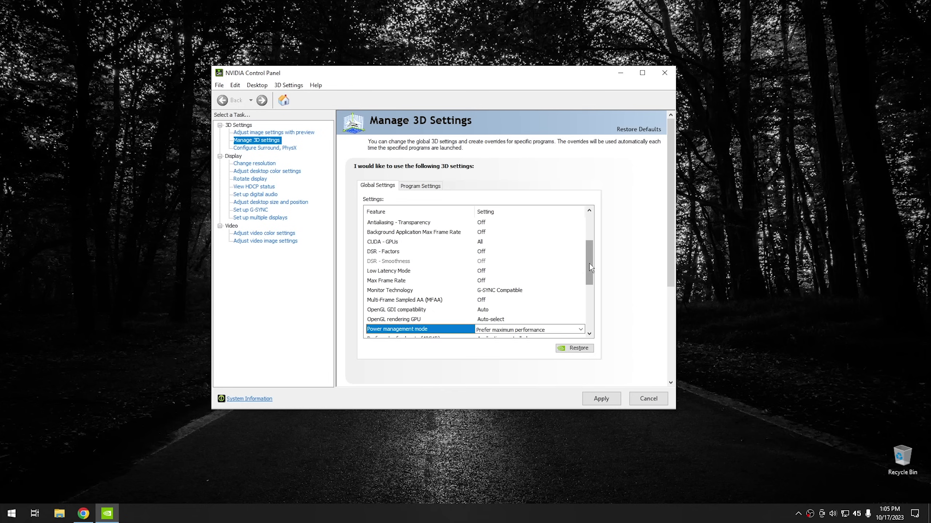
- Set Texture filtering - Quality to High performance, apply the 3D settings, and close NVIDIA Control Panel
drag(590, 264, 593, 294)
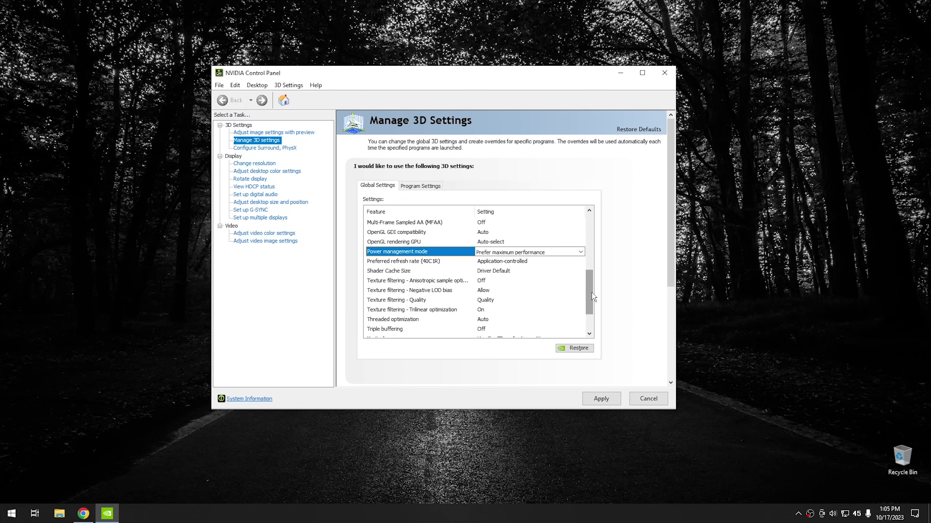
click(419, 301)
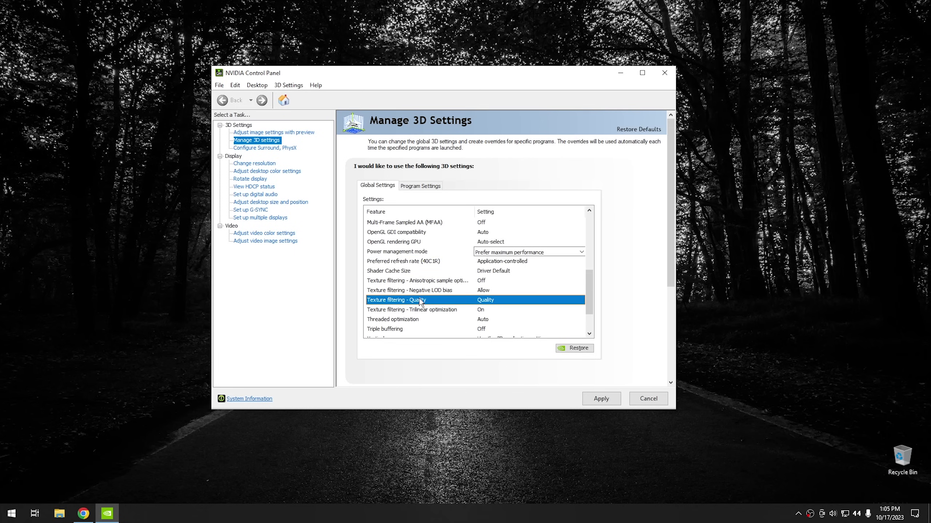
click(482, 302)
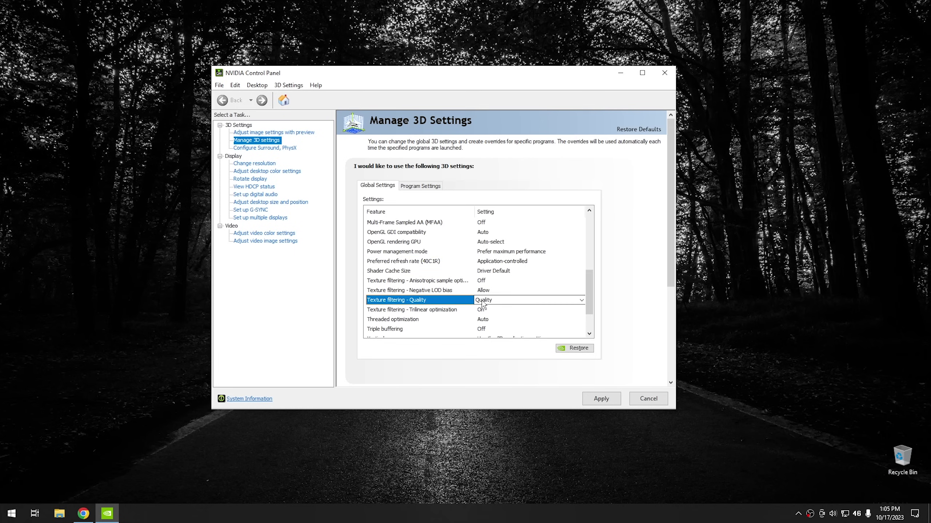
click(580, 300)
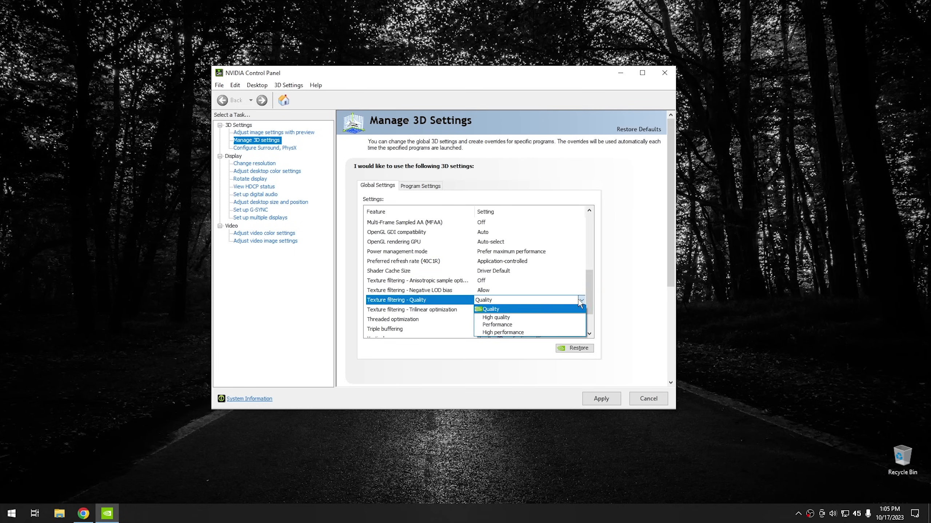
click(514, 332)
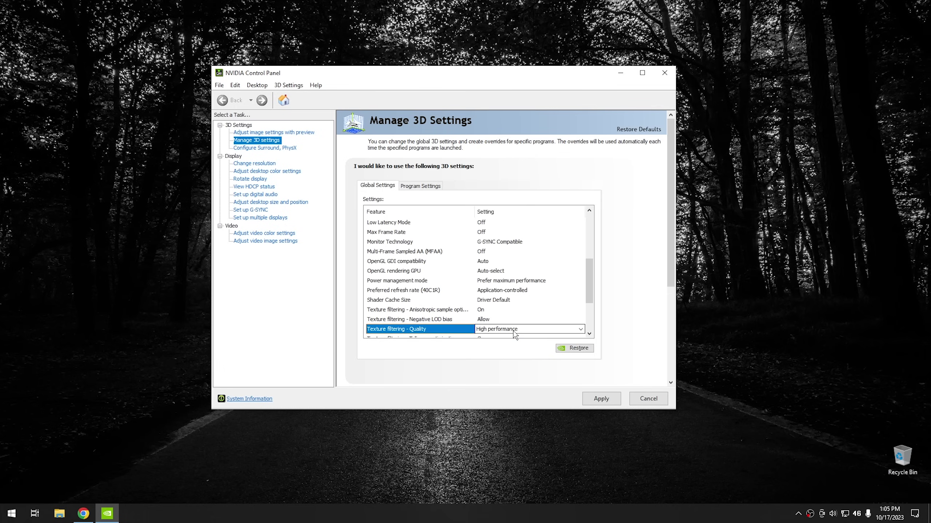
click(583, 399)
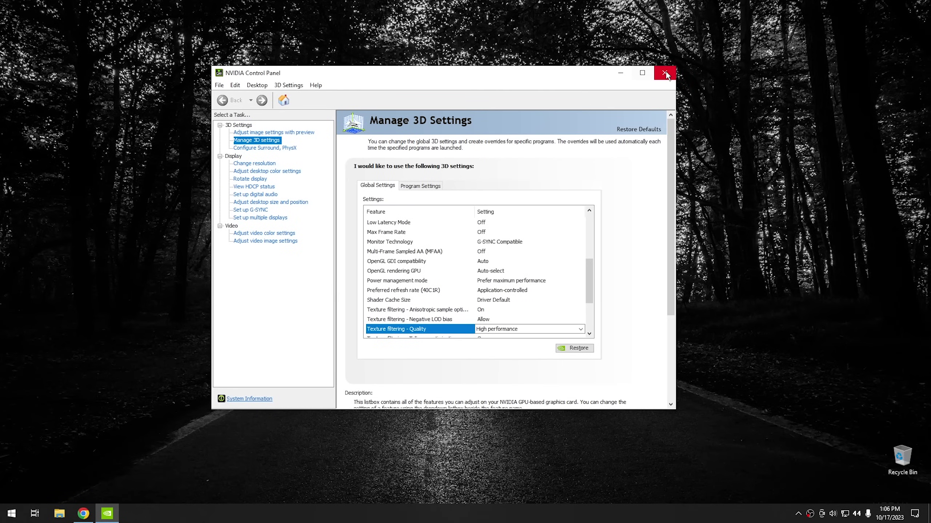
click(665, 74)
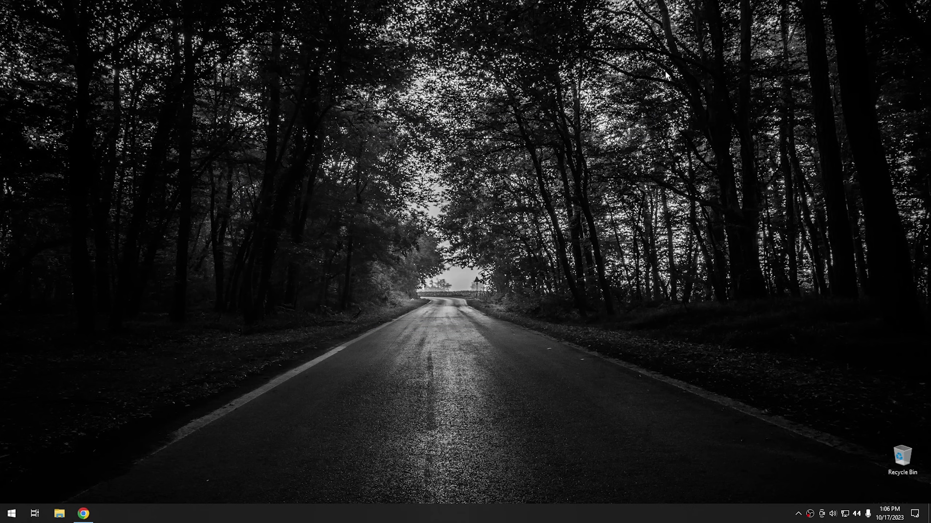
- In Windows Notifications & actions, disable the lock screen, reminder, sound, welcome, setup suggestion and tips options, and turn off notifications from apps and other senders
click(915, 513)
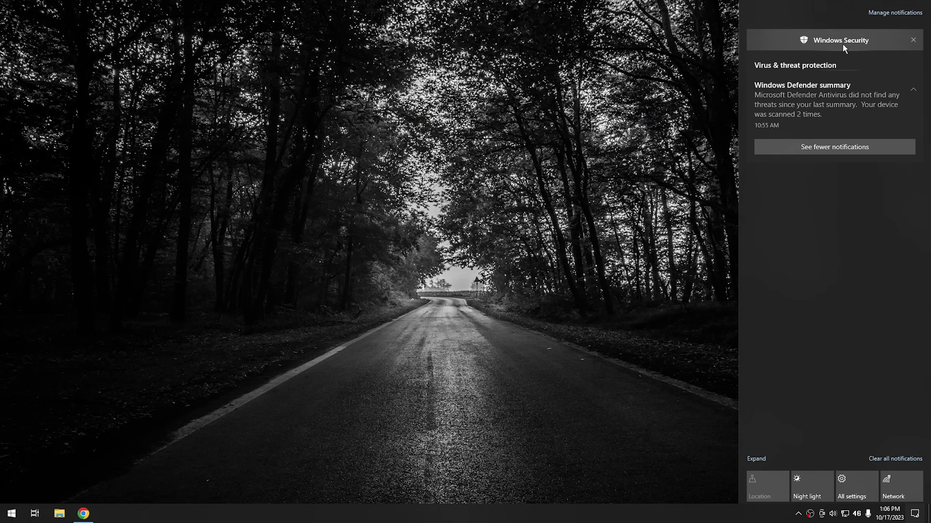
click(905, 13)
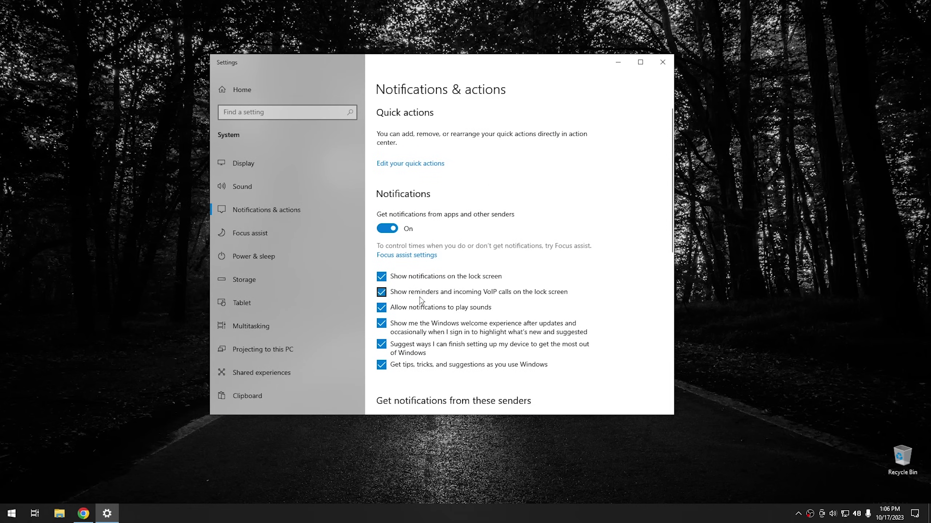
scroll(406, 264, down, 3)
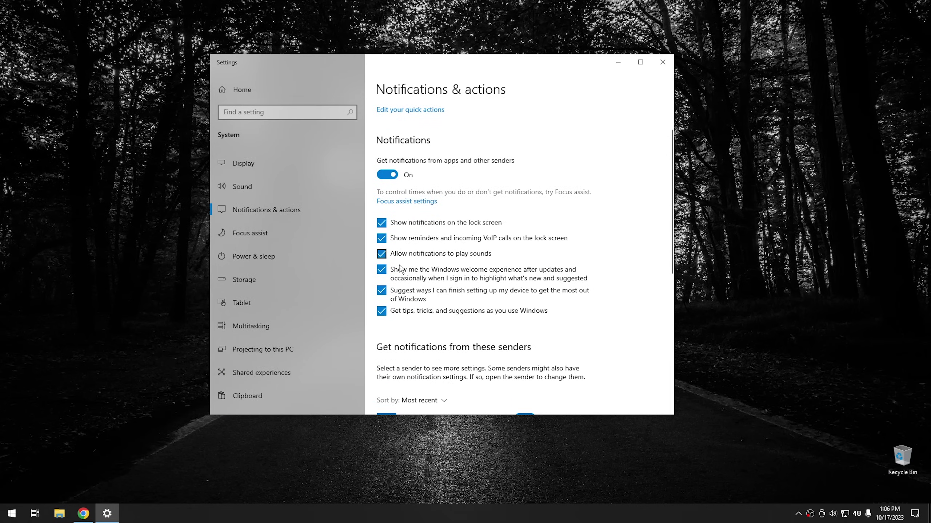
click(381, 311)
click(381, 290)
click(381, 269)
click(381, 254)
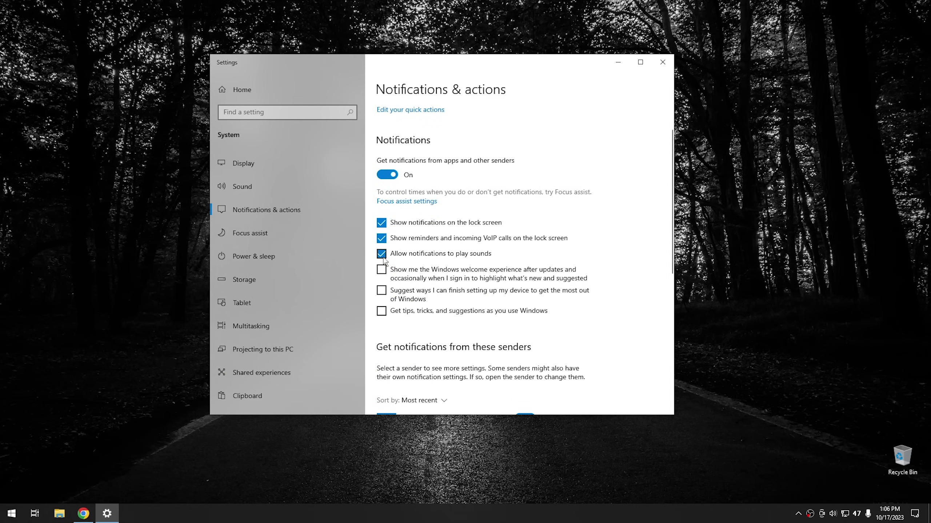
click(381, 238)
click(381, 223)
click(386, 175)
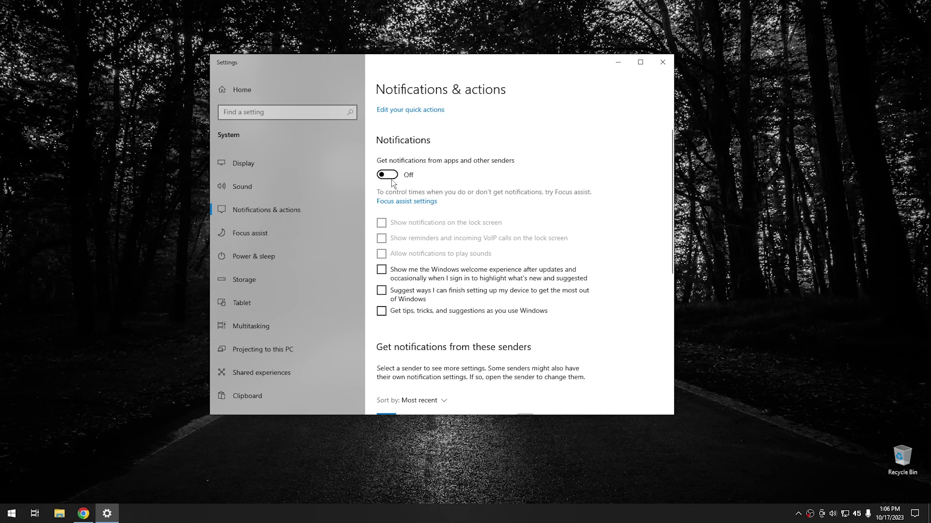
- Turn off Xbox Game Bar in the Windows Gaming settings
click(252, 94)
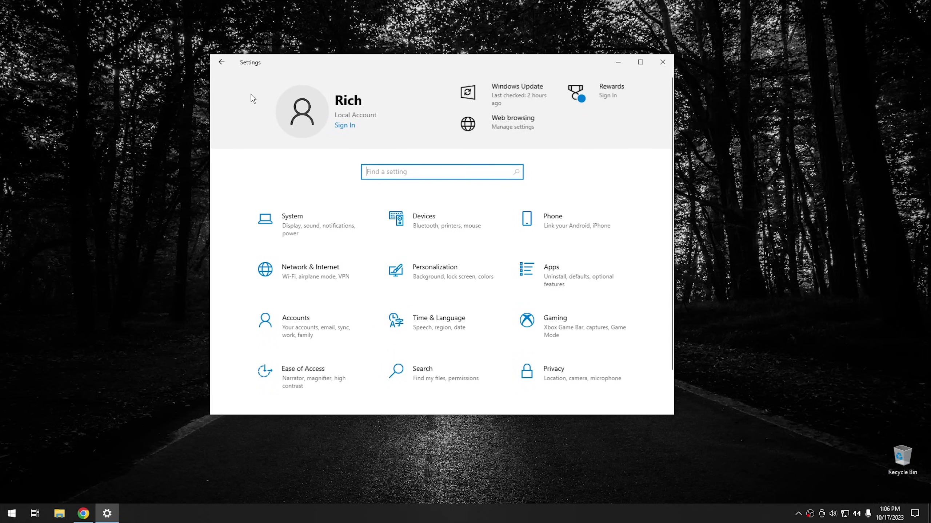
click(550, 326)
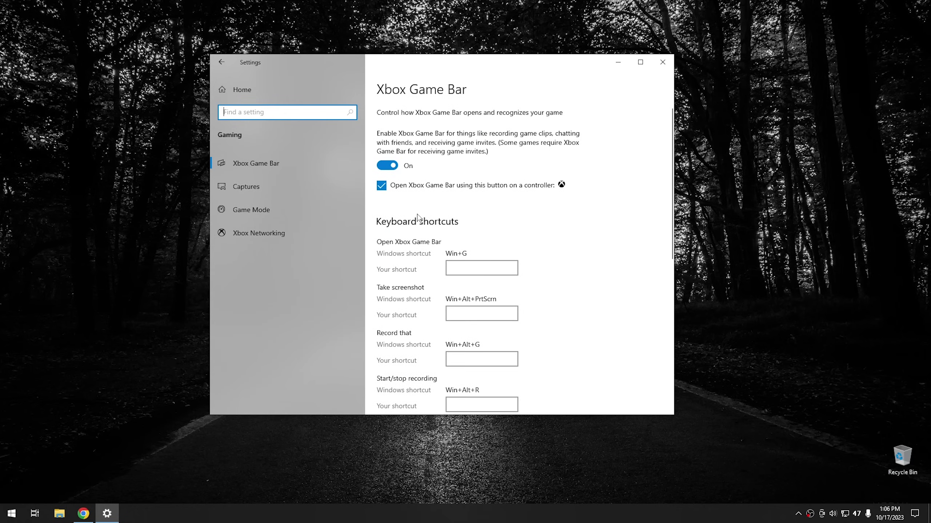
click(274, 165)
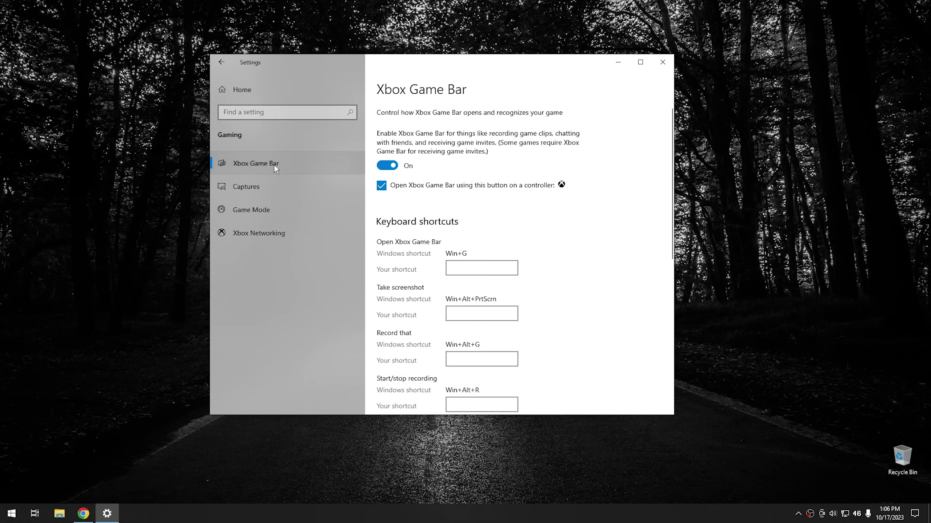
click(391, 167)
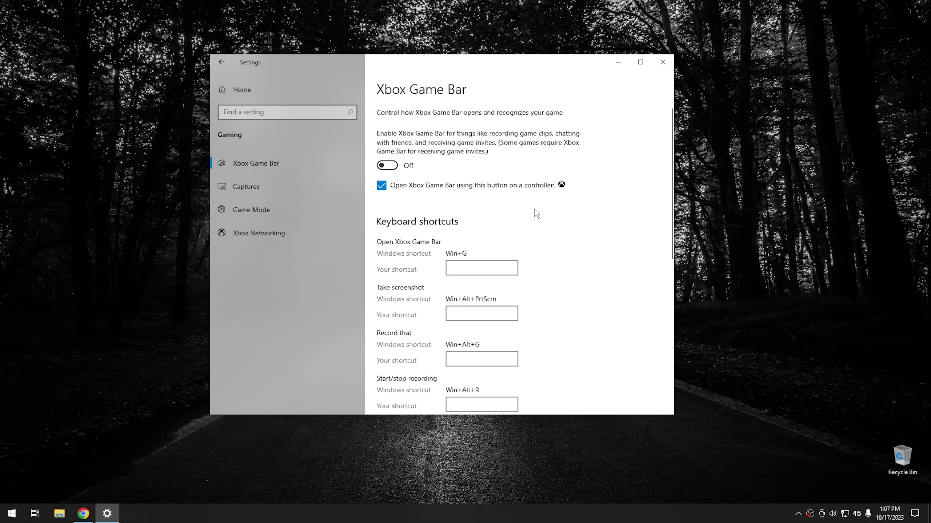
- Check the background recording option in the Captures settings and turn off Game Mode
click(271, 186)
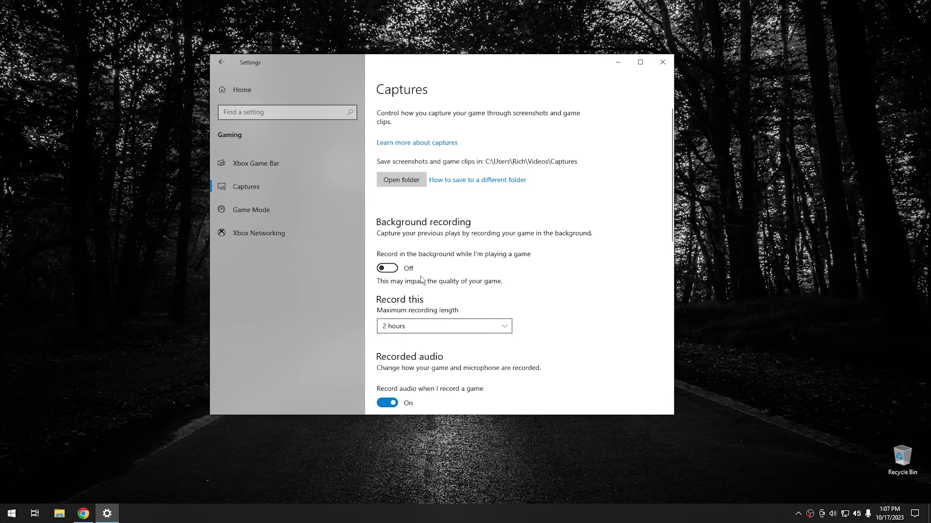
click(267, 211)
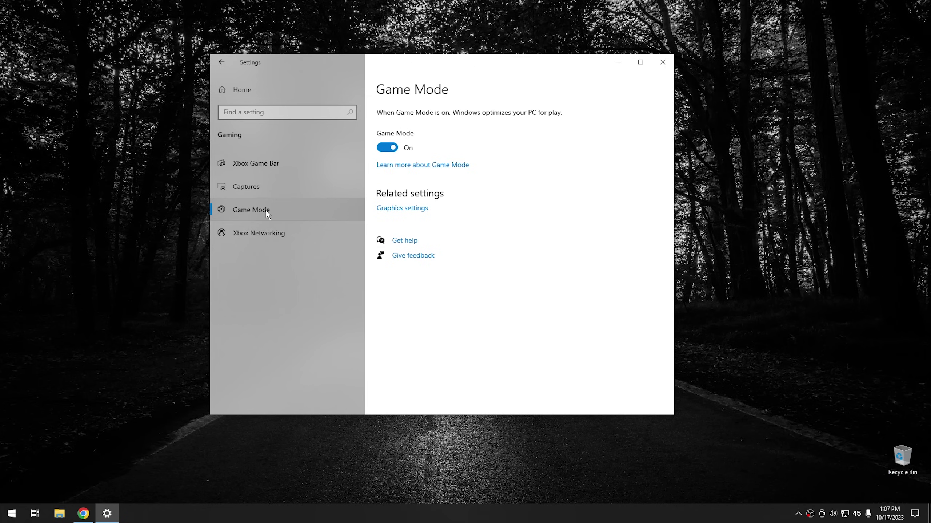
click(387, 151)
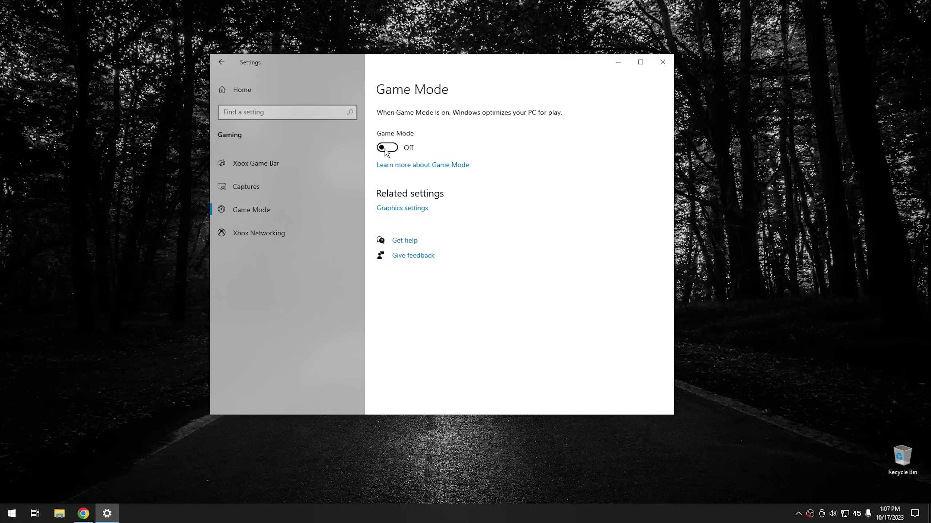